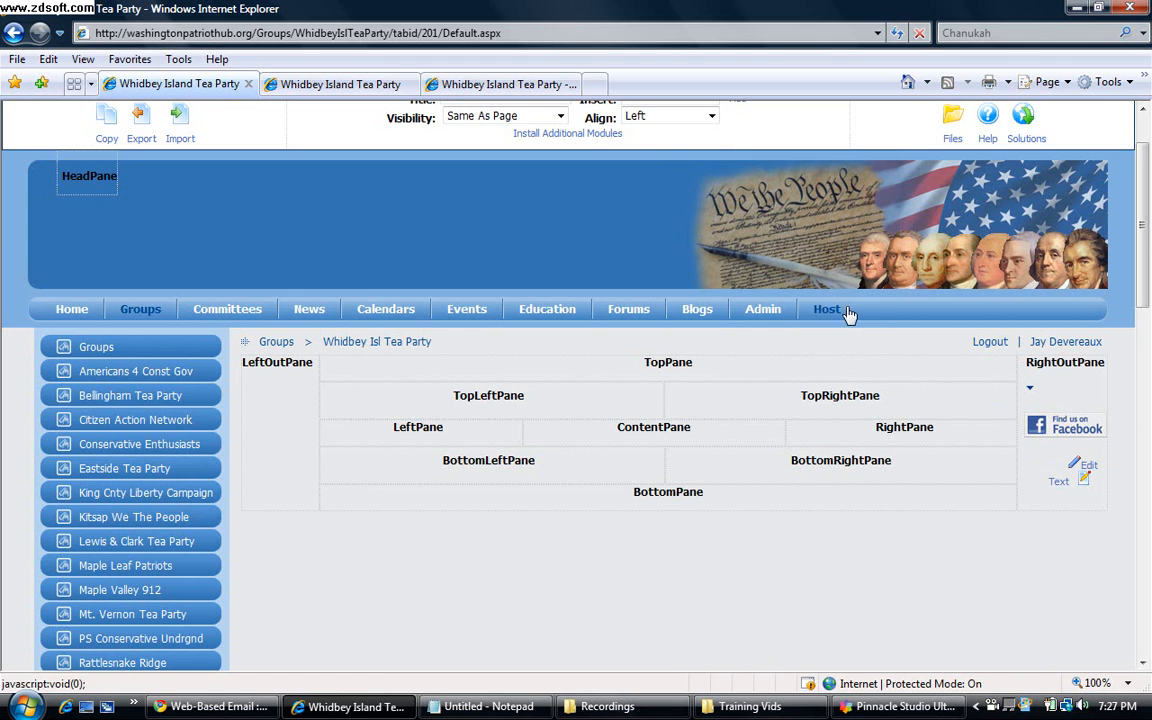
# Add a new Text/HTML module to the top of HeadPane, with visibility set to Page Editors Only.
pyautogui.moveTo(231, 316)
pyautogui.scroll(1, 251, 362)
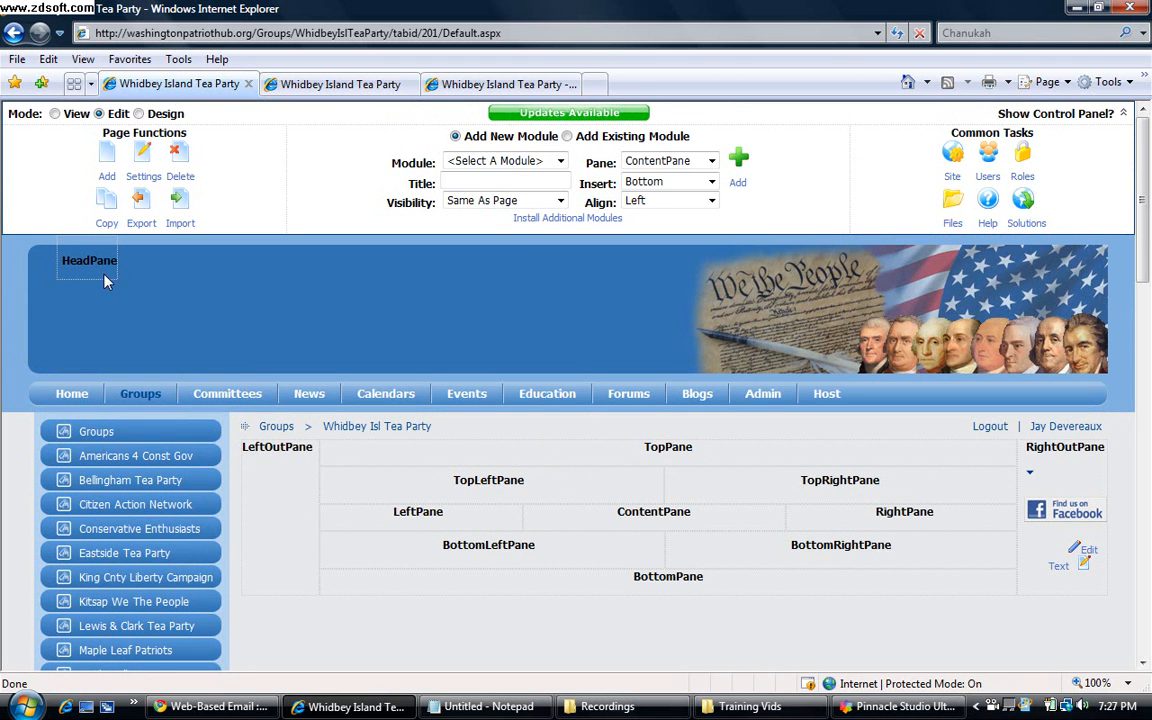
pyautogui.click(561, 162)
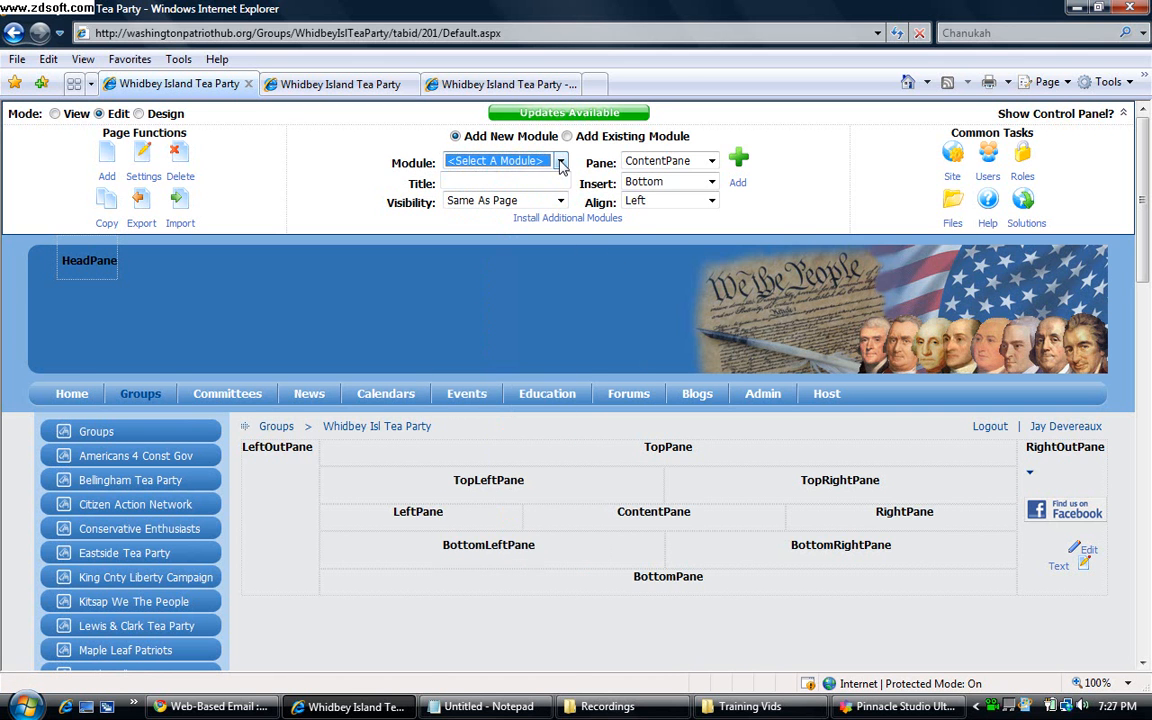
pyautogui.press('t')
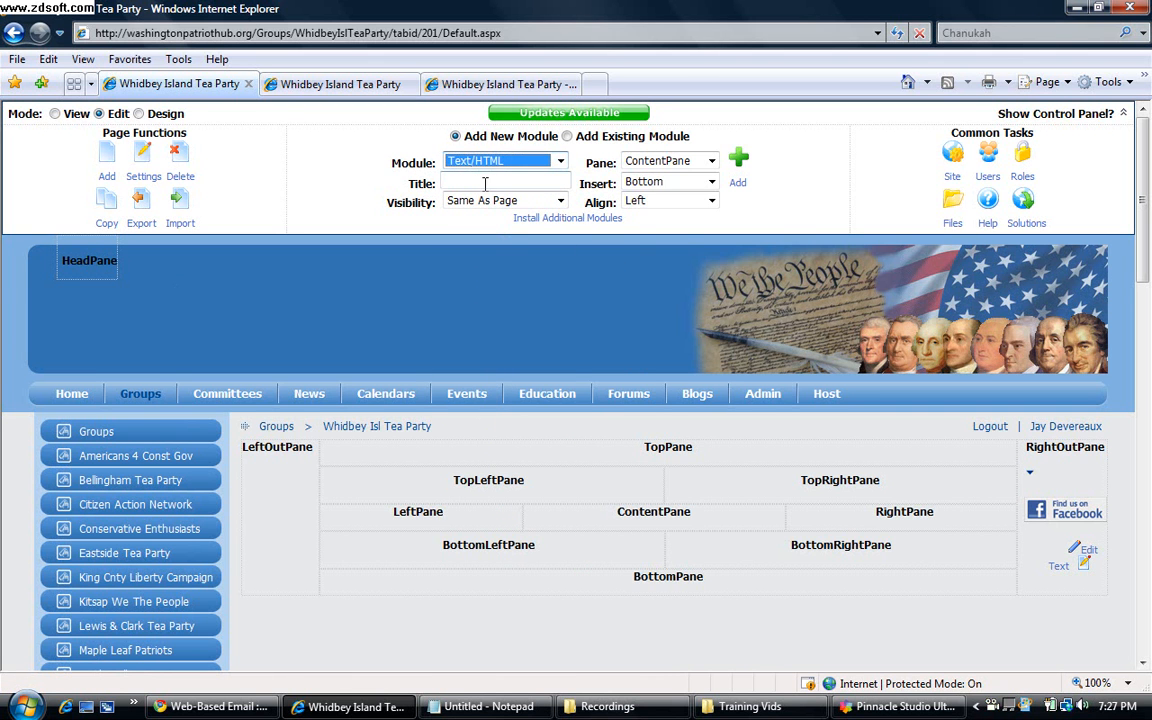
pyautogui.click(485, 183)
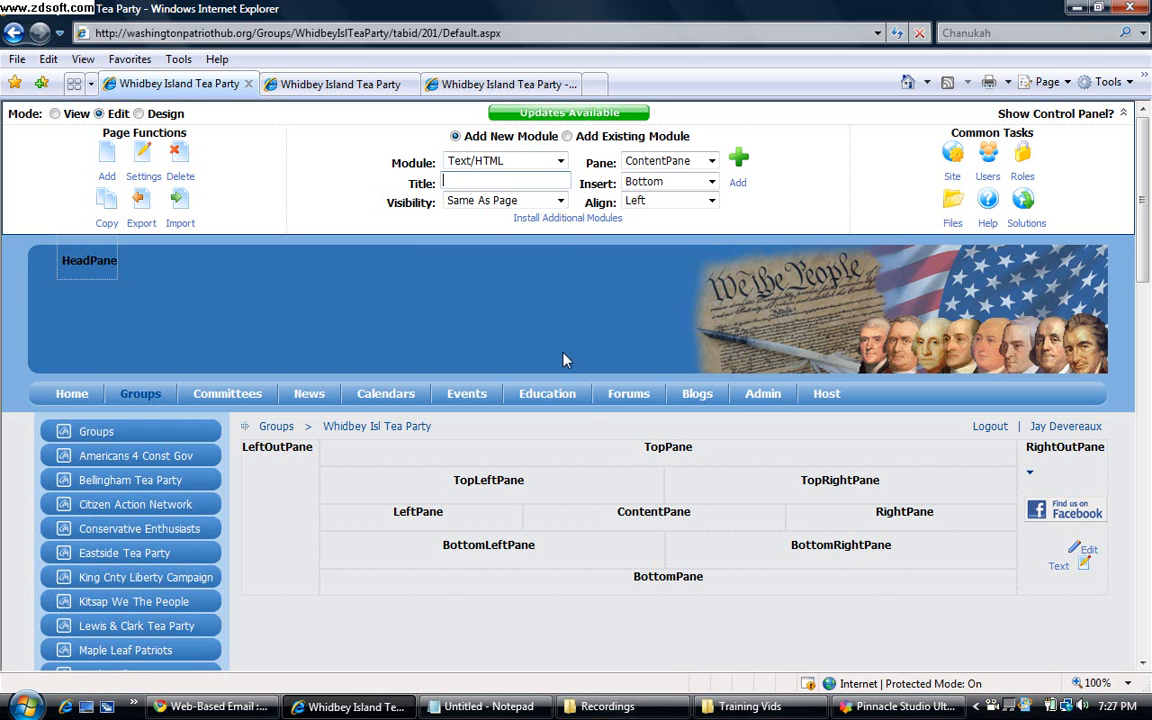
pyautogui.click(505, 200)
pyautogui.click(490, 231)
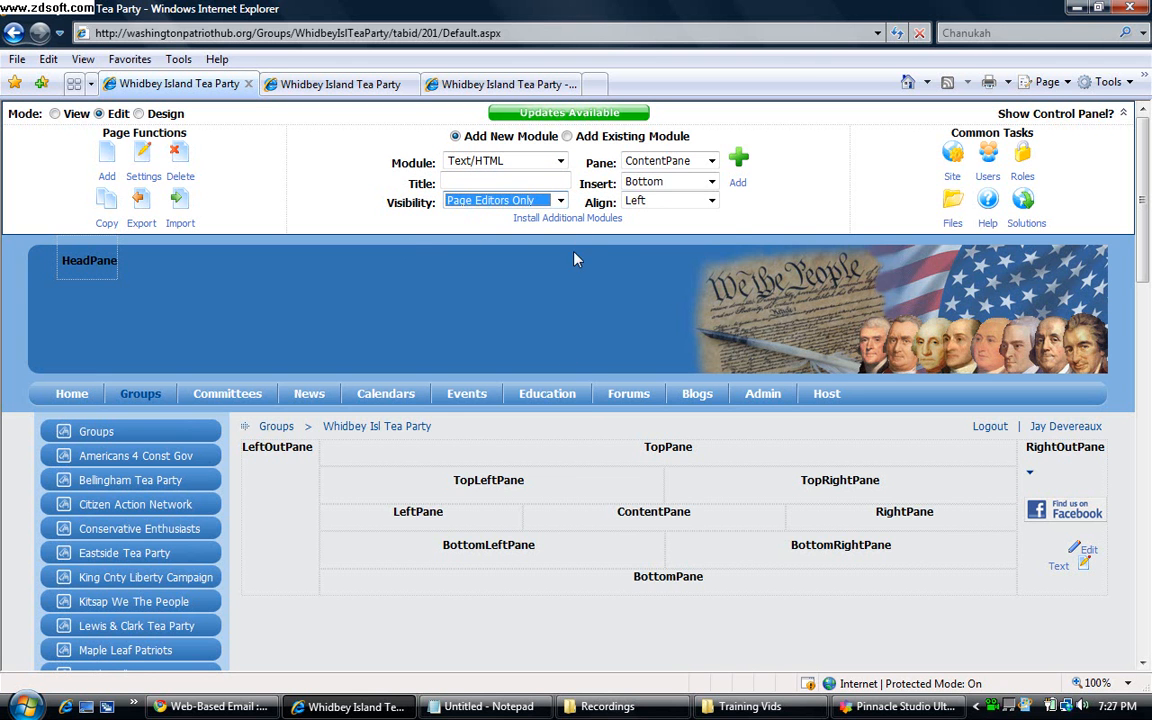
pyautogui.click(706, 161)
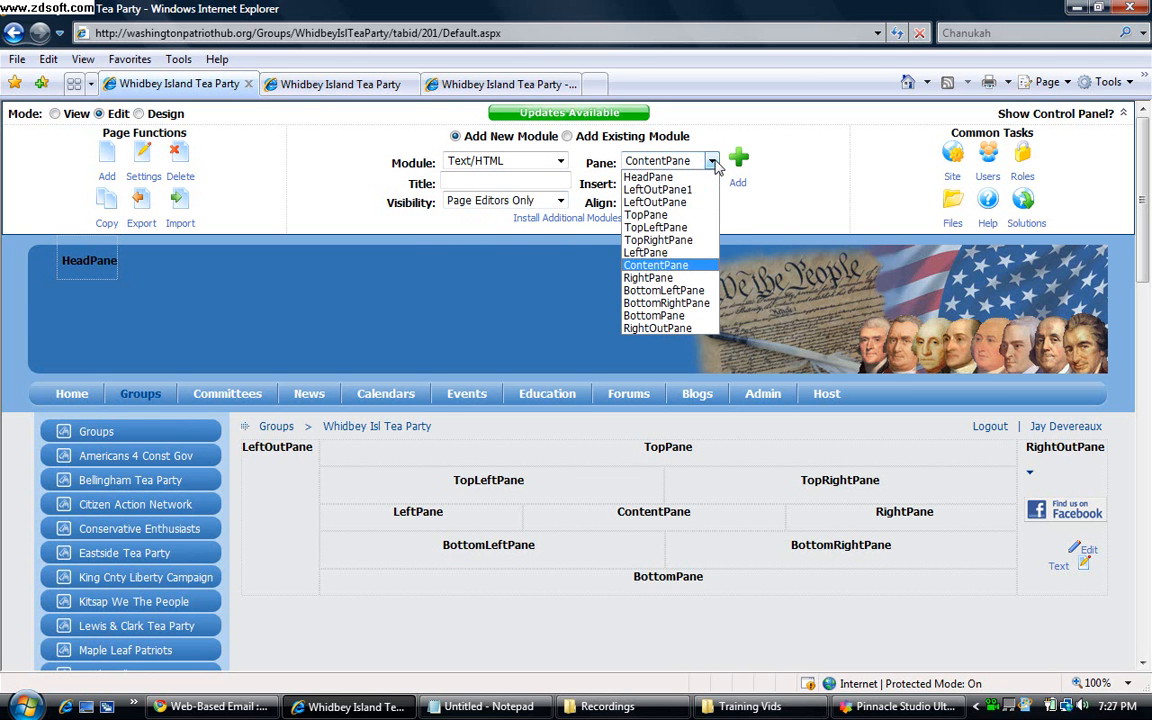
pyautogui.click(648, 177)
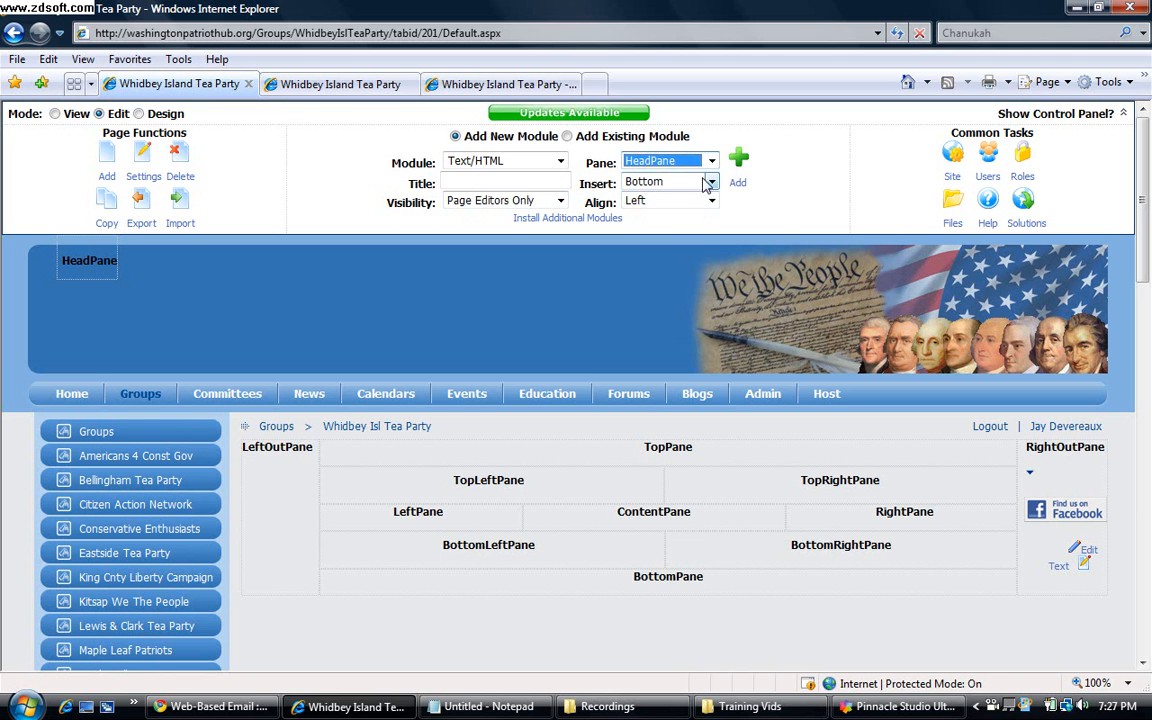
pyautogui.click(652, 182)
pyautogui.click(634, 197)
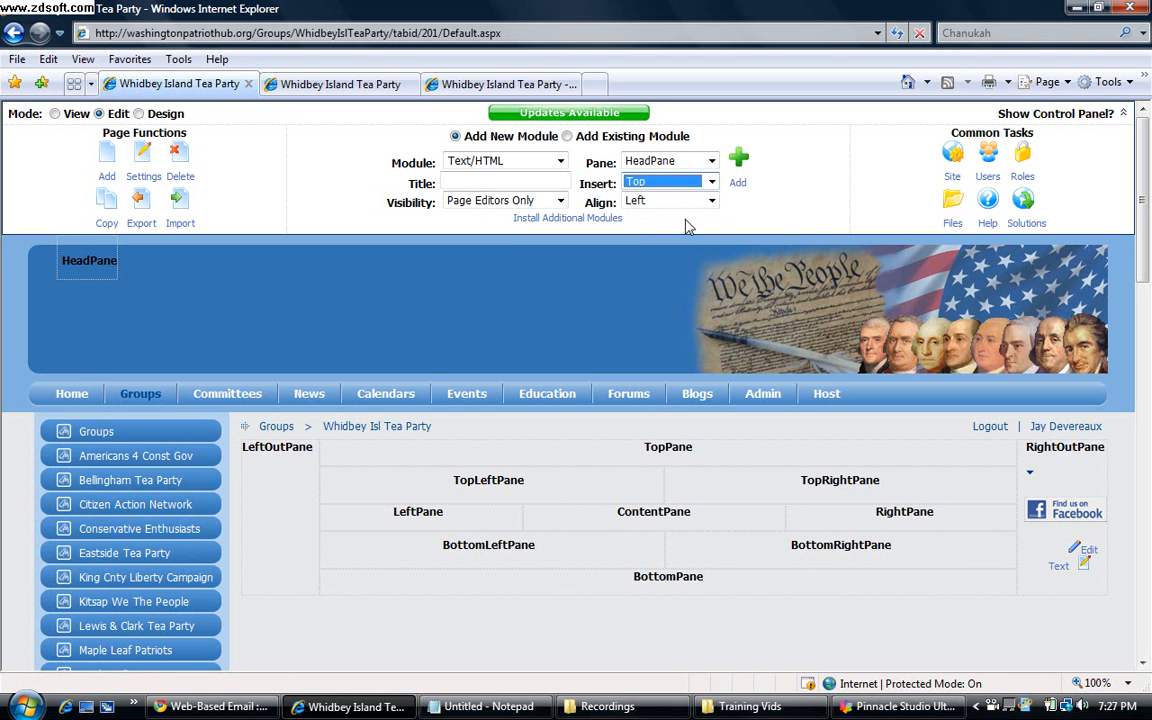
pyautogui.click(738, 157)
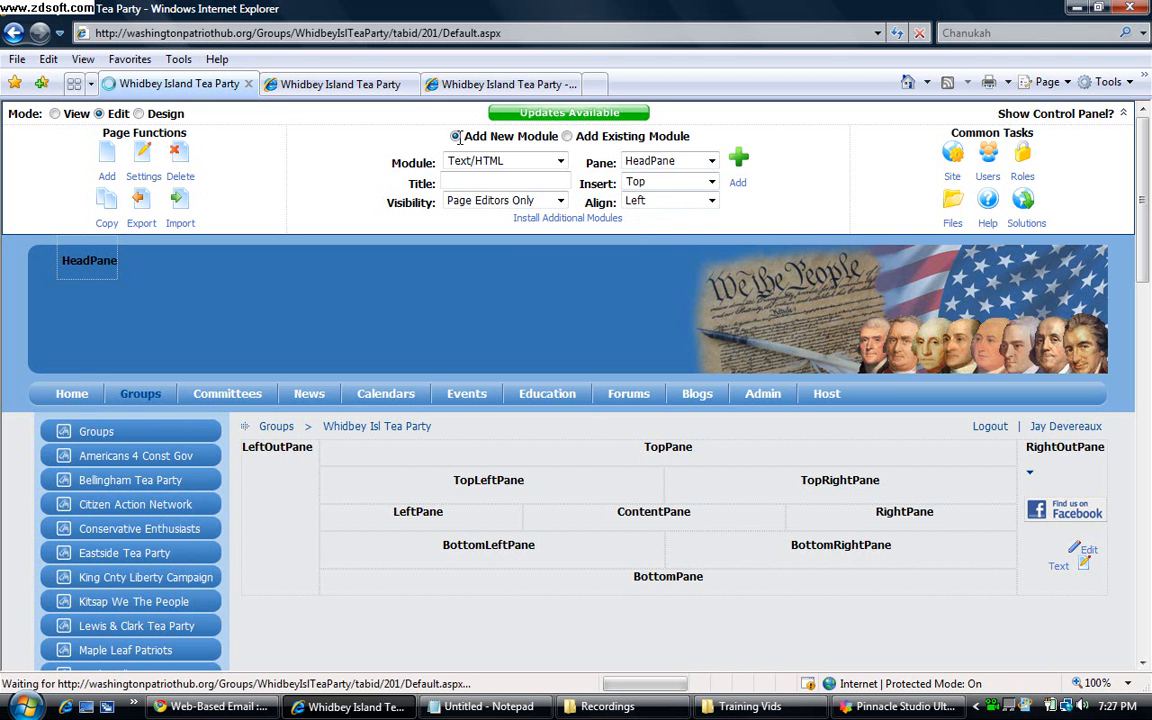
# In the second Whidbey Island Tea Party browser tab, add a Text/HTML module to RightOutPane with visibility Page Editors Only.
pyautogui.click(378, 86)
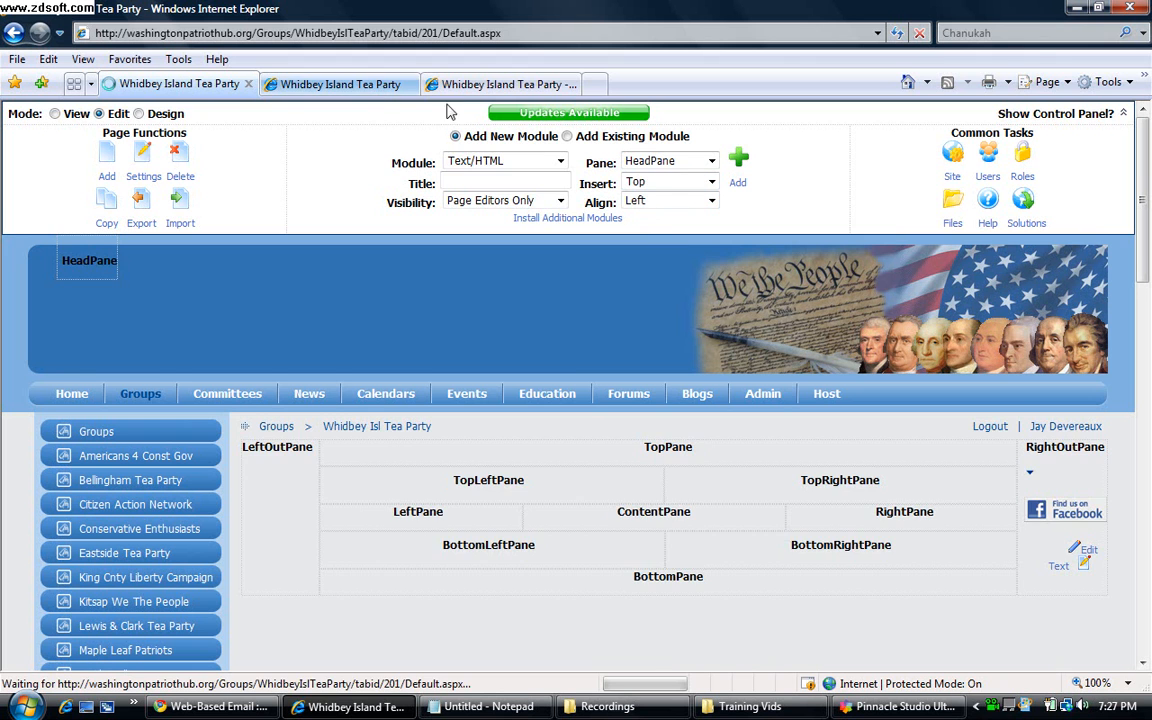
pyautogui.click(497, 163)
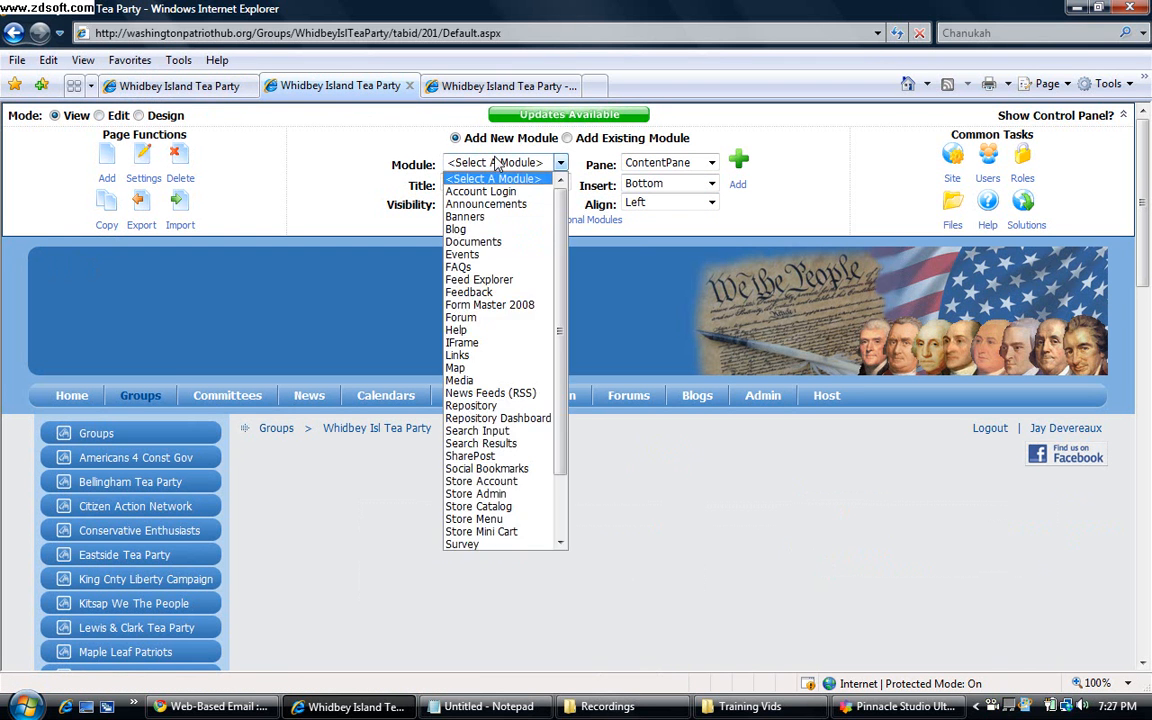
pyautogui.click(497, 163)
pyautogui.press('t')
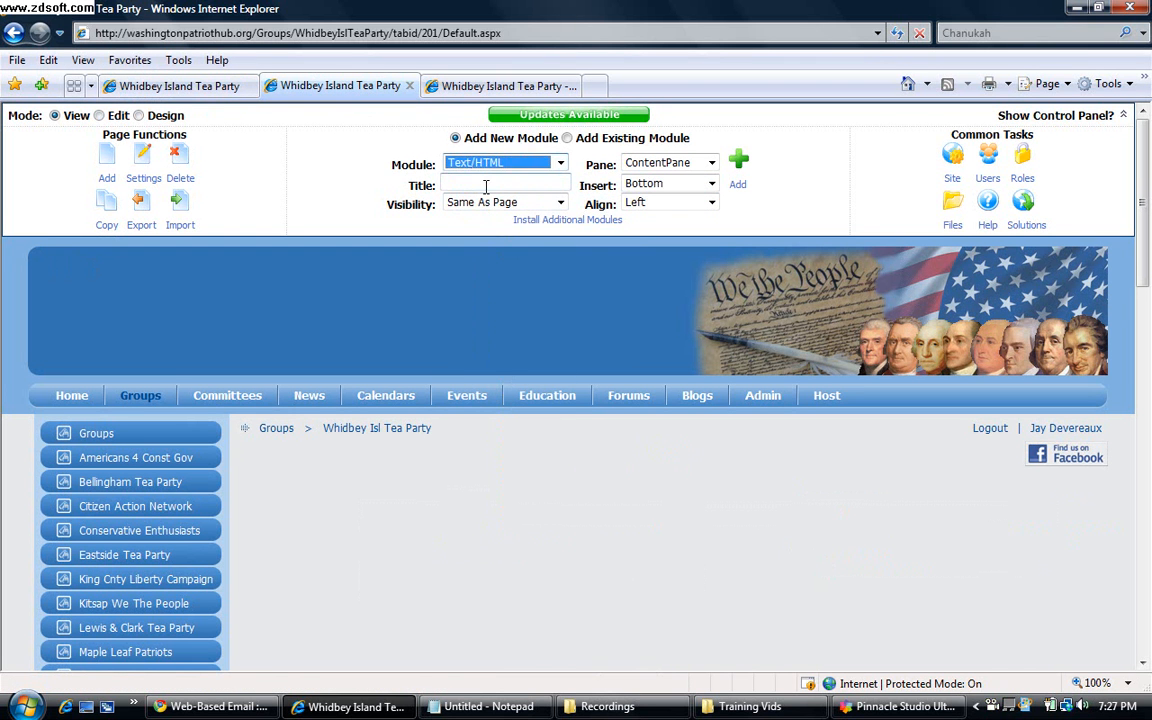
pyautogui.click(500, 203)
pyautogui.click(496, 232)
pyautogui.click(650, 163)
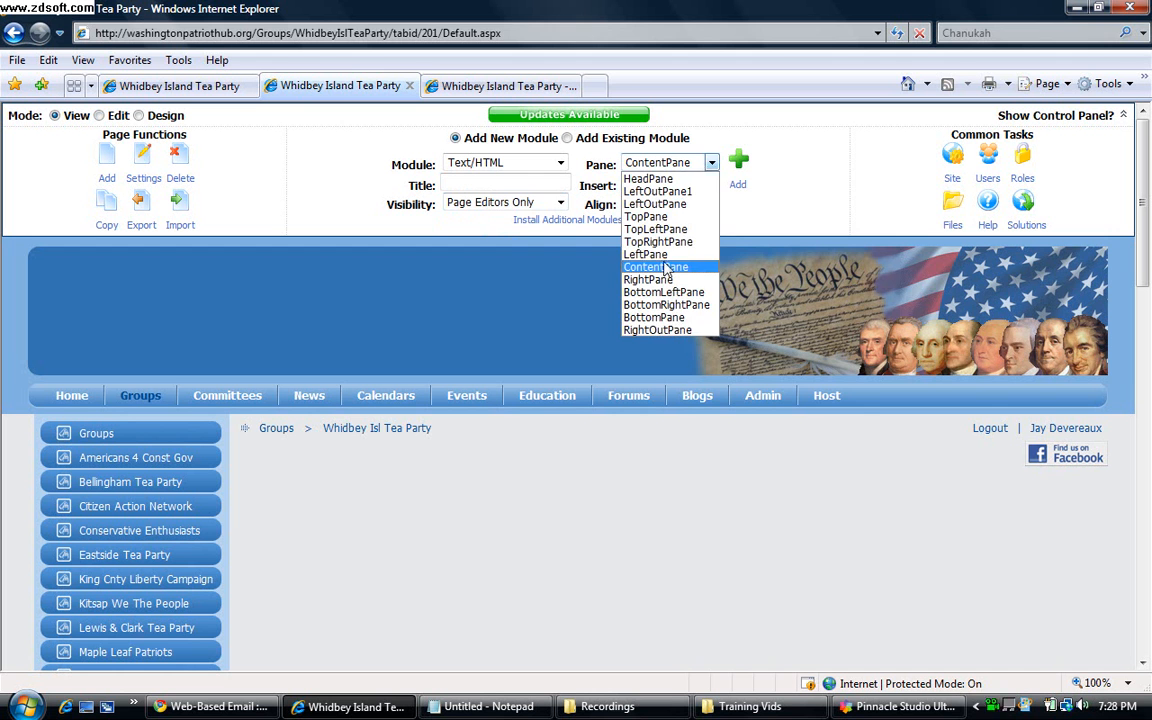
pyautogui.click(605, 330)
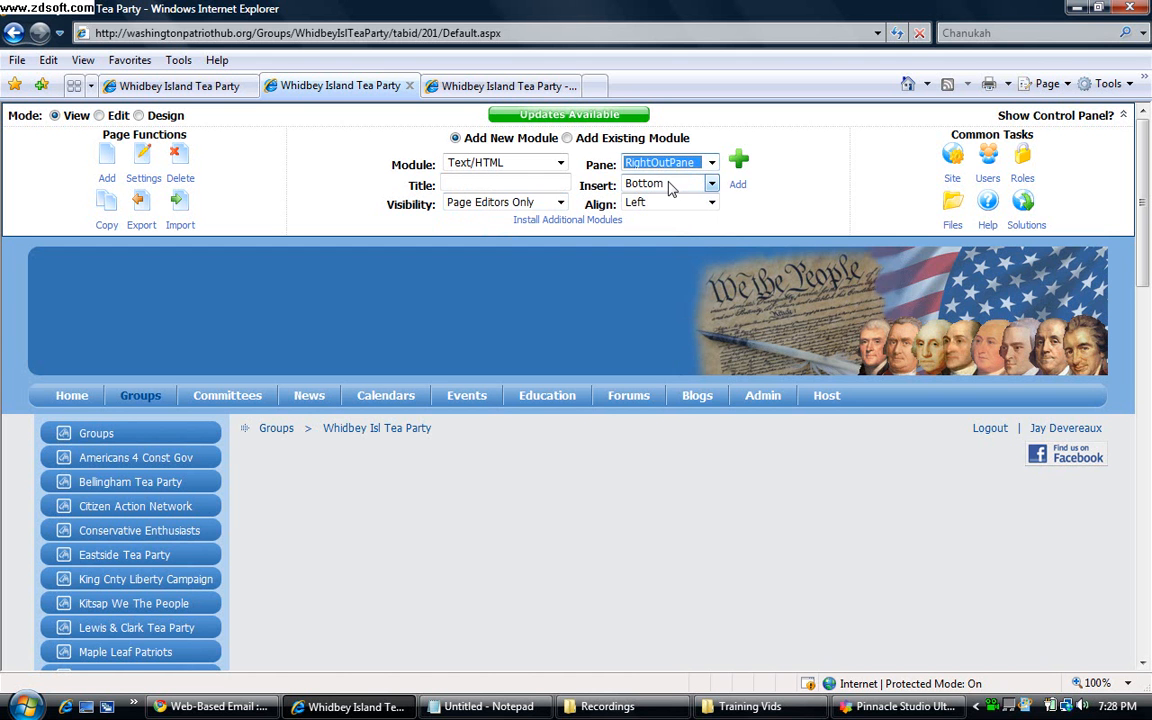
pyautogui.click(740, 160)
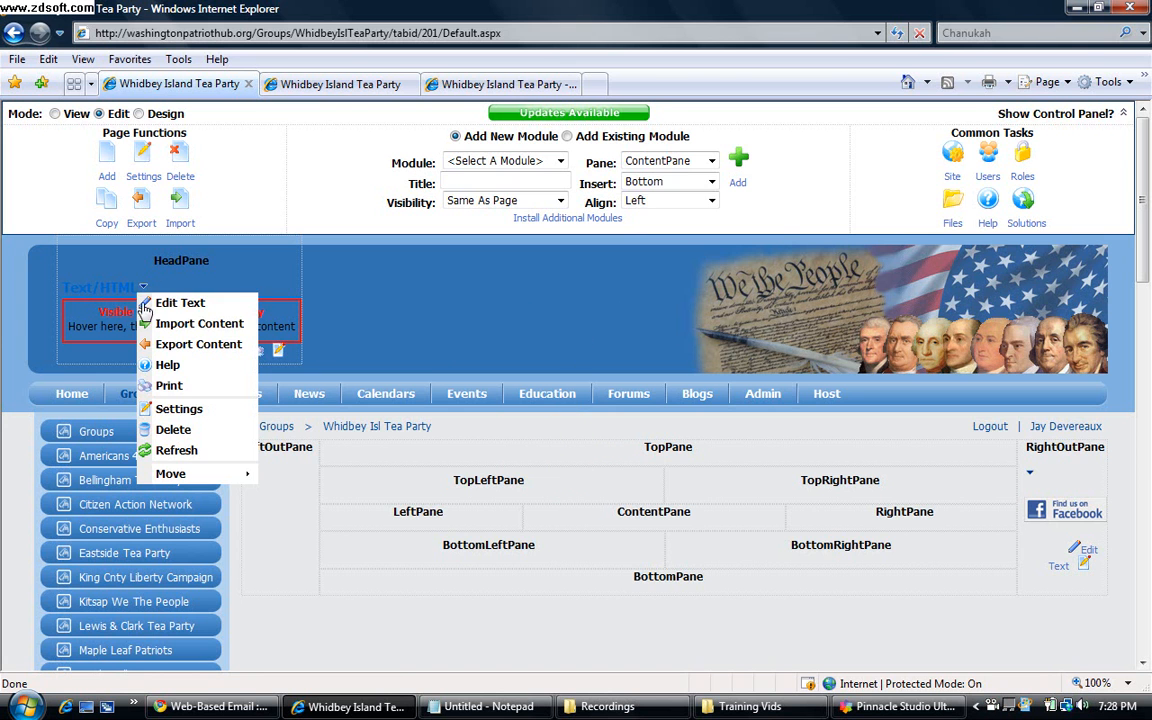
# Copy all the text from the untitled Notepad document and return to the Whidbey Island Tea Party page in the browser.
pyautogui.click(470, 708)
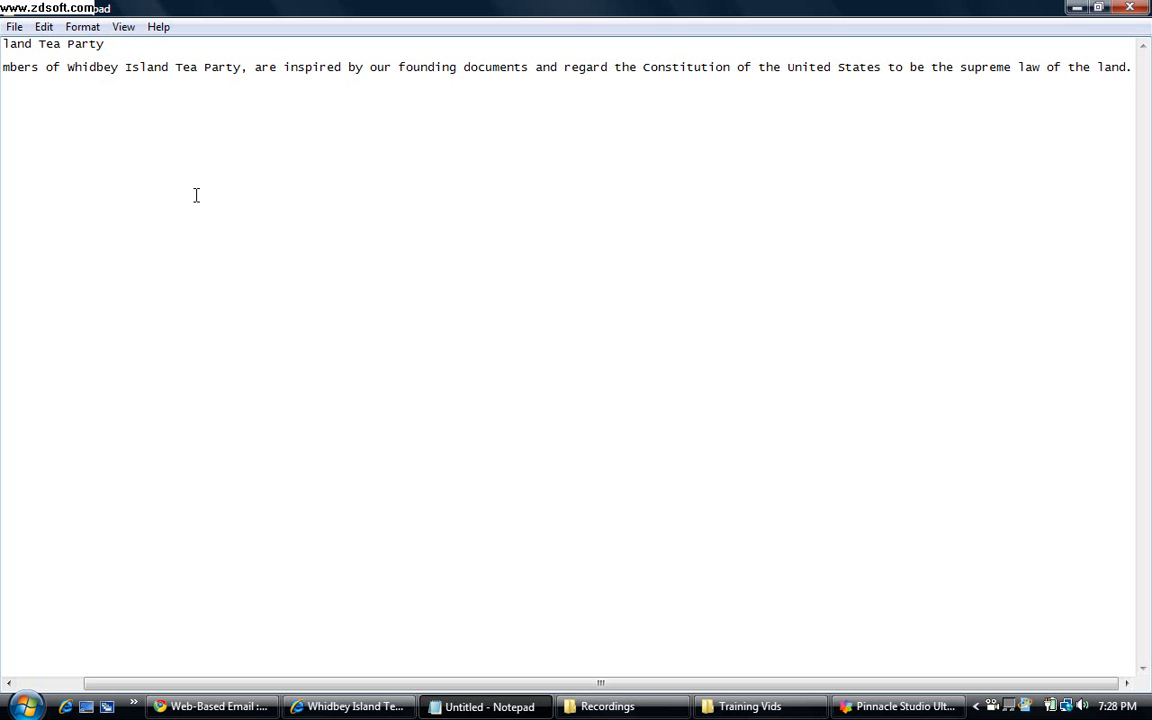
pyautogui.hotkey('ctrl', 'a')
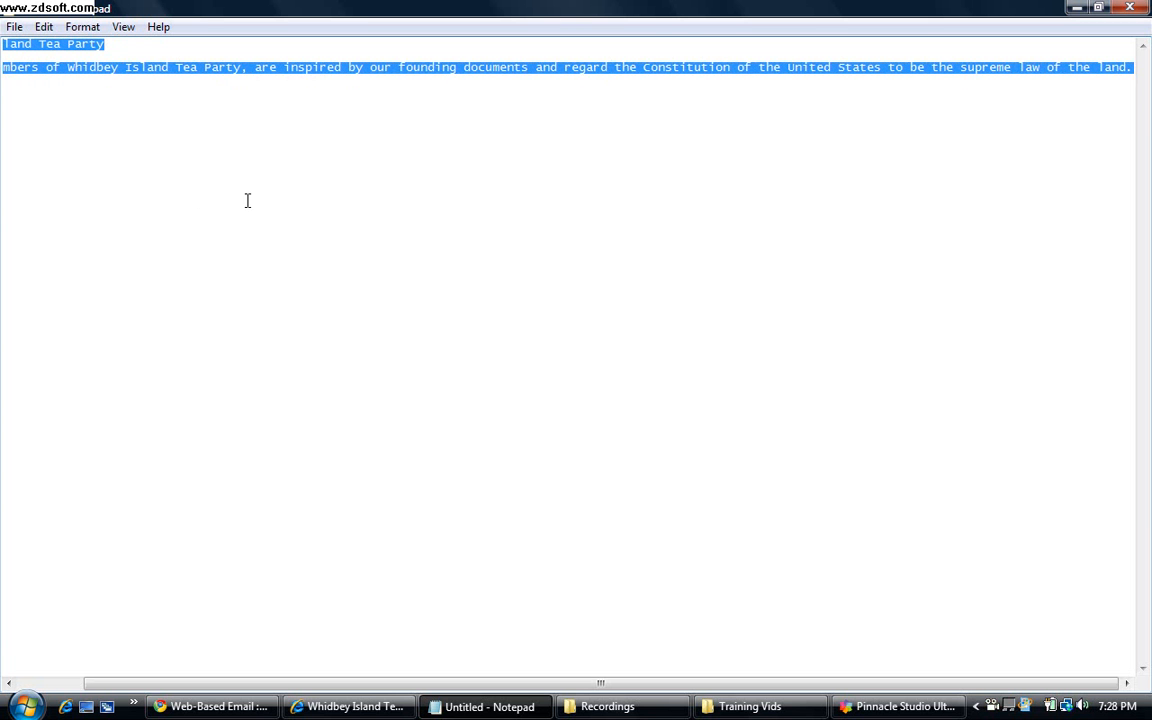
pyautogui.click(350, 707)
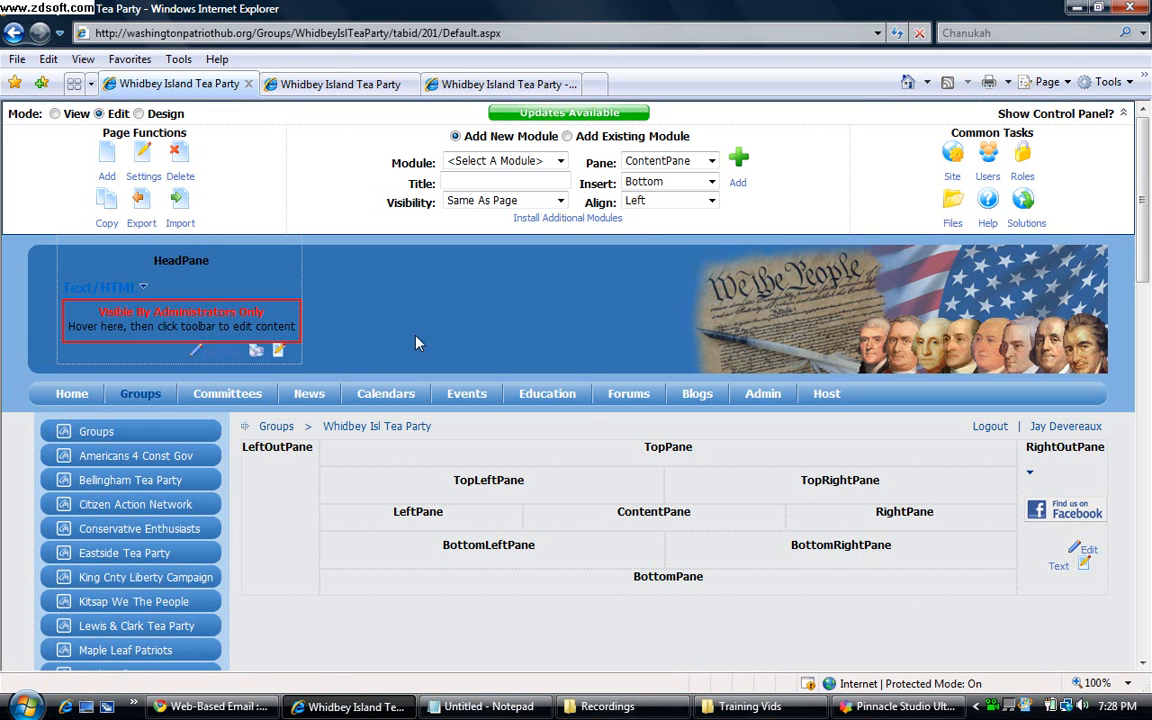
# Open the HeadPane Text/HTML module for editing and replace its placeholder content with the copied group title and statement.
pyautogui.click(197, 351)
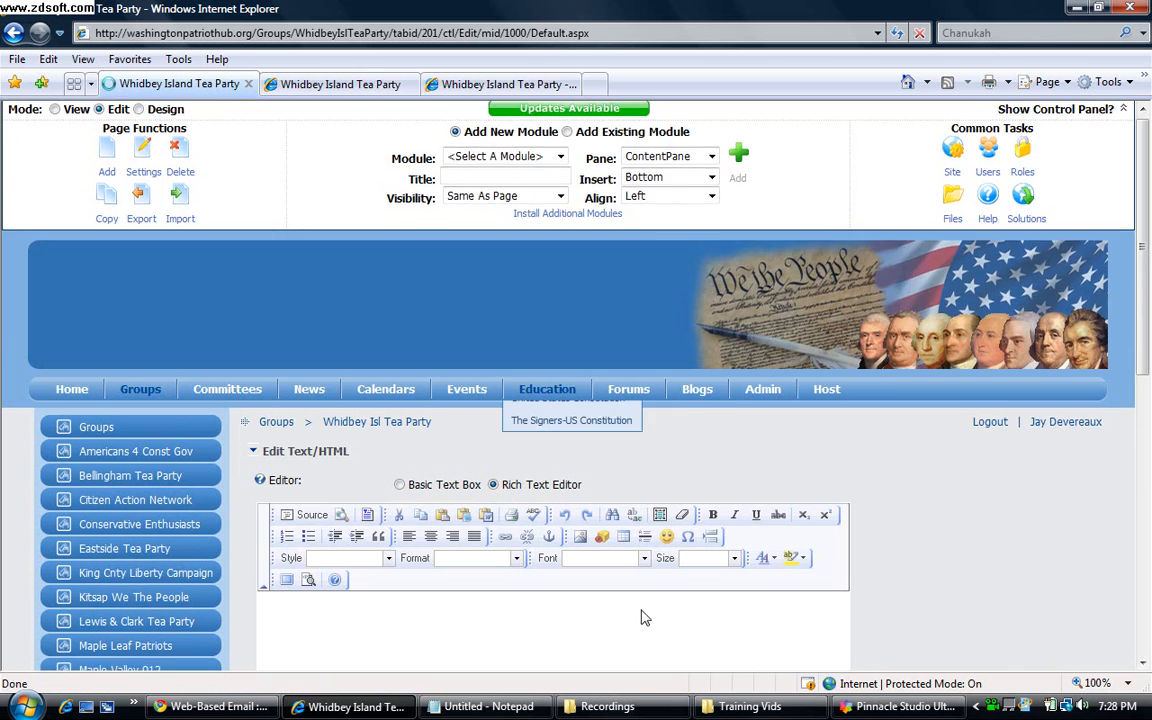
pyautogui.scroll(-3, 643, 617)
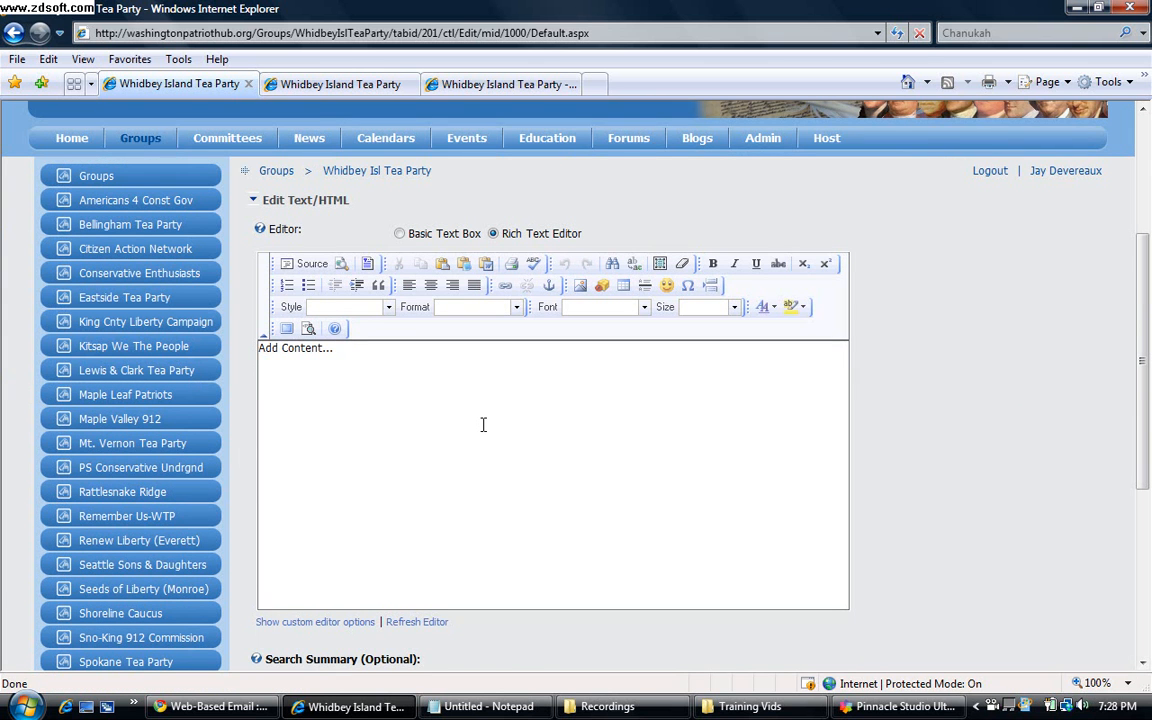
pyautogui.hotkey('ctrl', 'a')
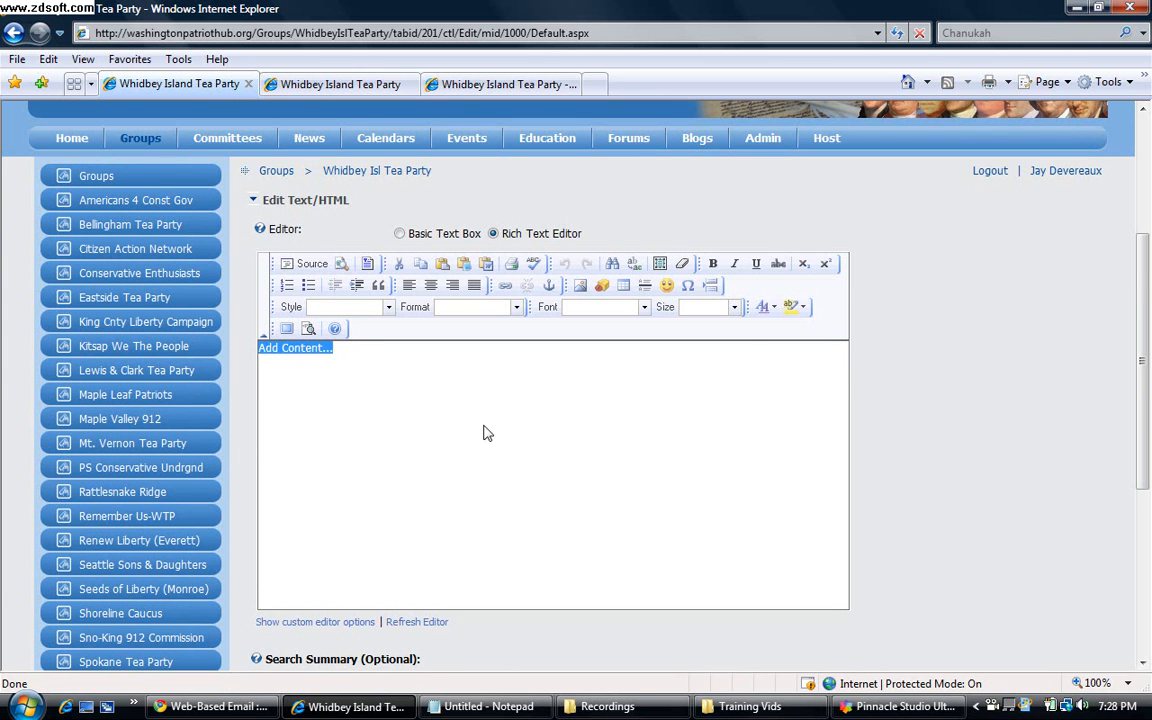
pyautogui.hotkey('ctrl', 'v')
pyautogui.click(628, 408)
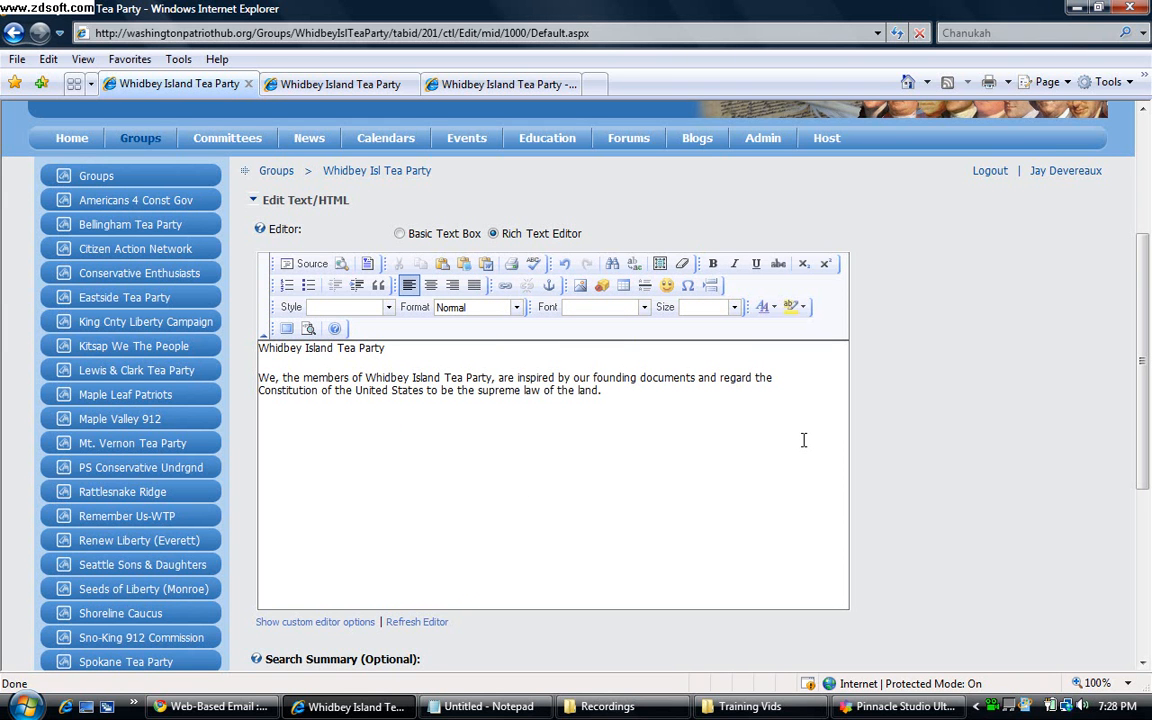
# Set all the text in the editor to the Verdana font and justify it.
pyautogui.hotkey('ctrl', 'a')
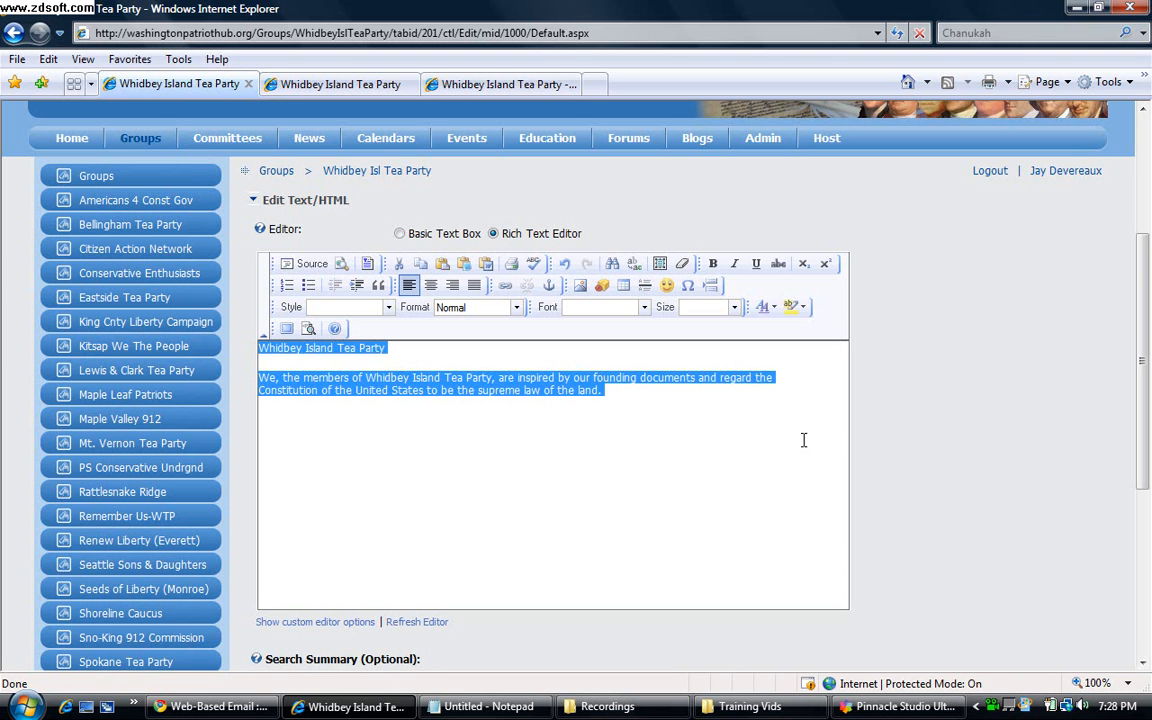
pyautogui.click(644, 307)
pyautogui.click(599, 427)
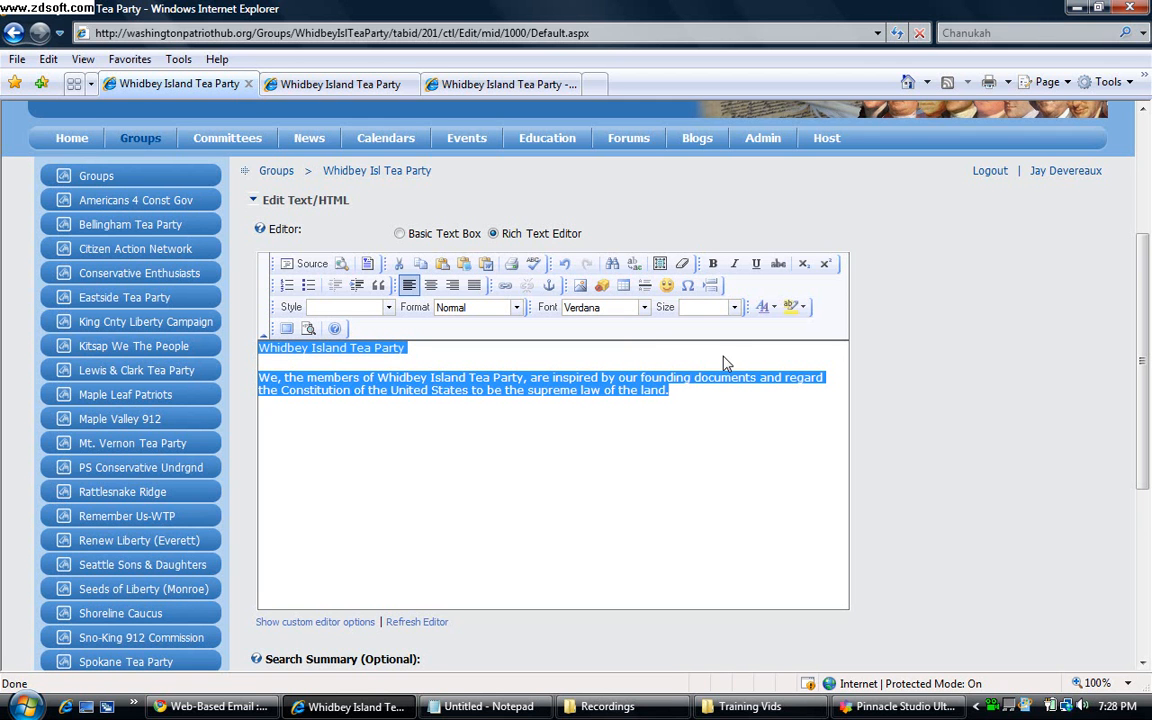
pyautogui.click(477, 290)
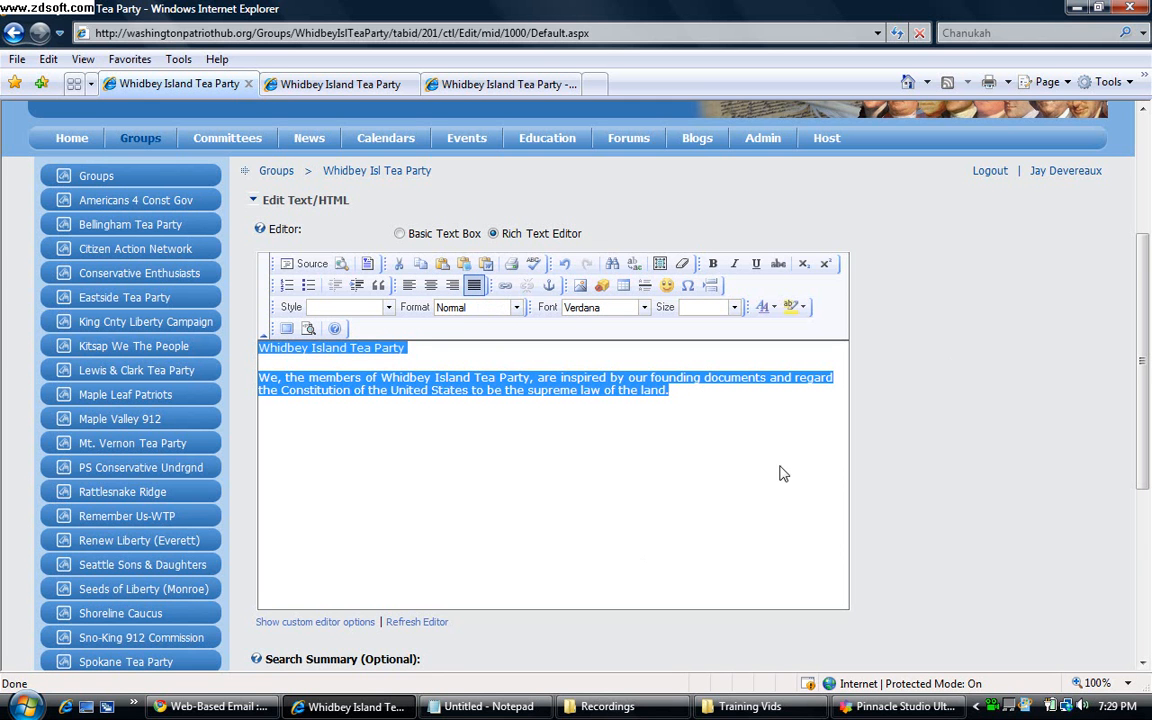
# Set the font size of the "We, the members of Whidbey Island Tea Party" paragraph to small.
pyautogui.click(598, 410)
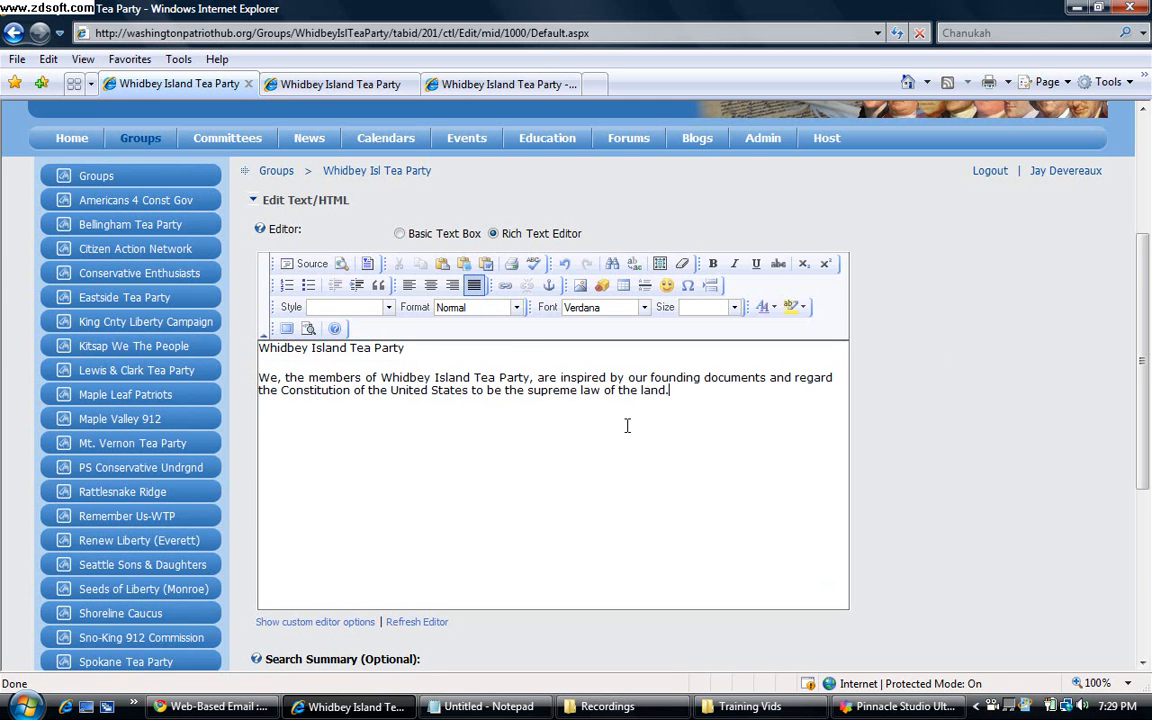
pyautogui.keyDown('shift'); pyautogui.click(260, 380); pyautogui.keyUp('shift')
pyautogui.click(734, 307)
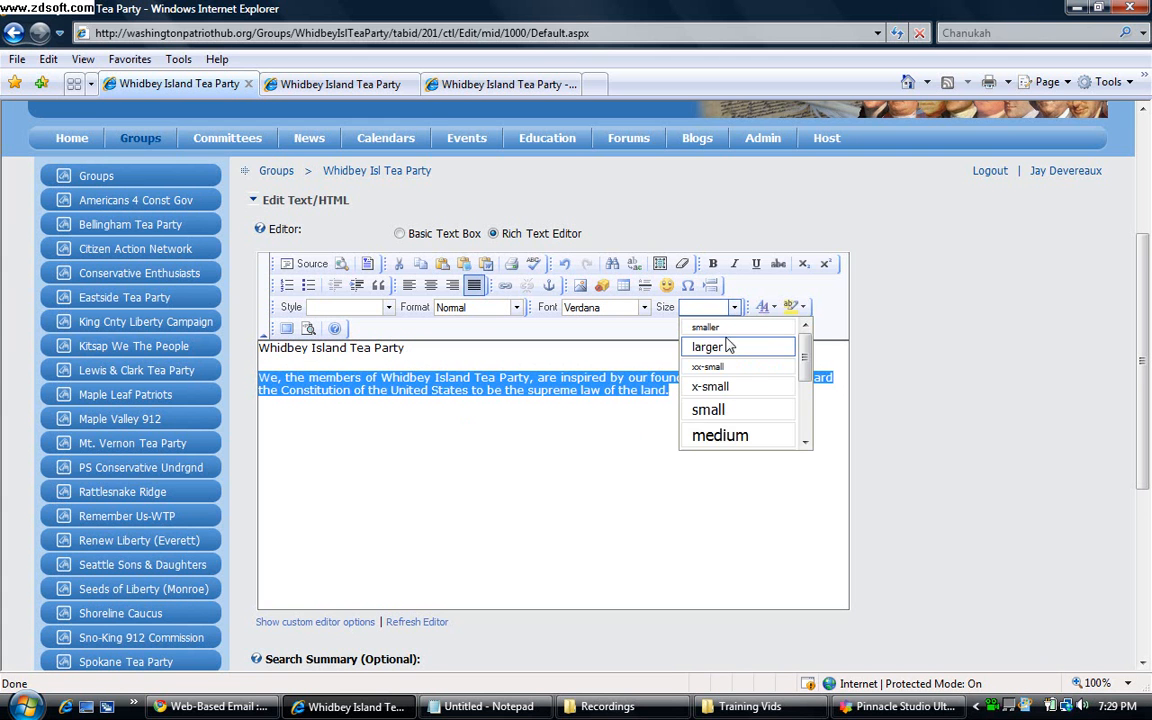
pyautogui.click(705, 418)
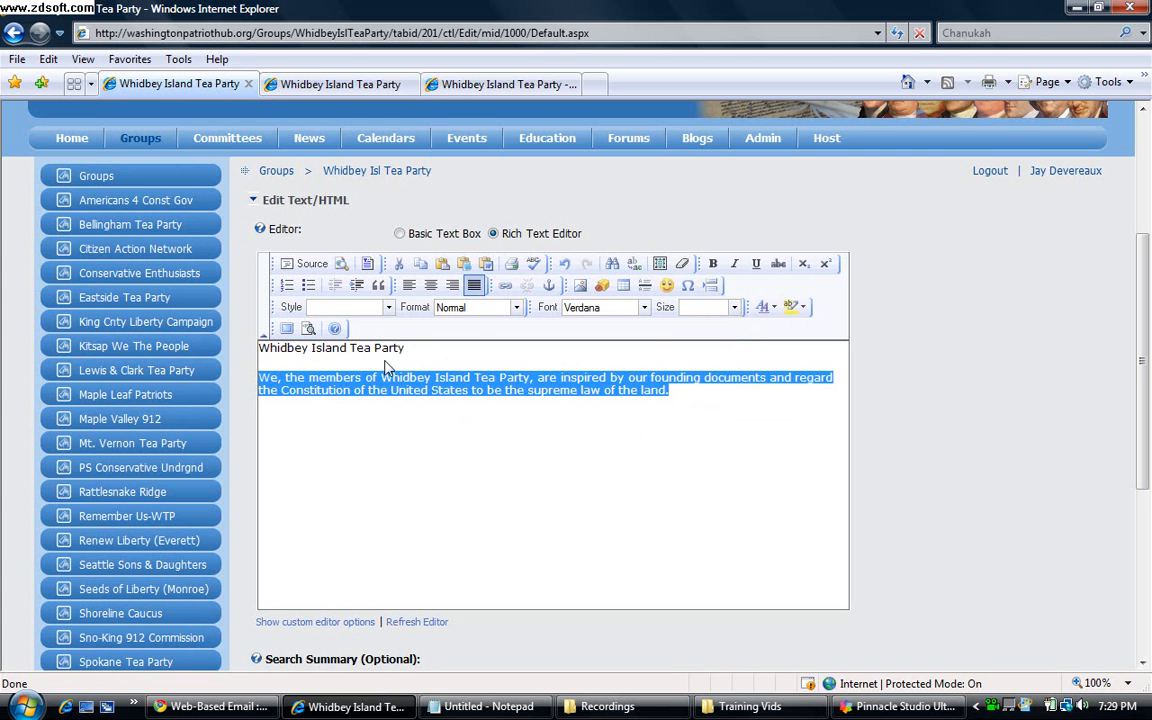
# Set the font size of the "Whidbey Island Tea Party" title line to x-large.
pyautogui.click(424, 350)
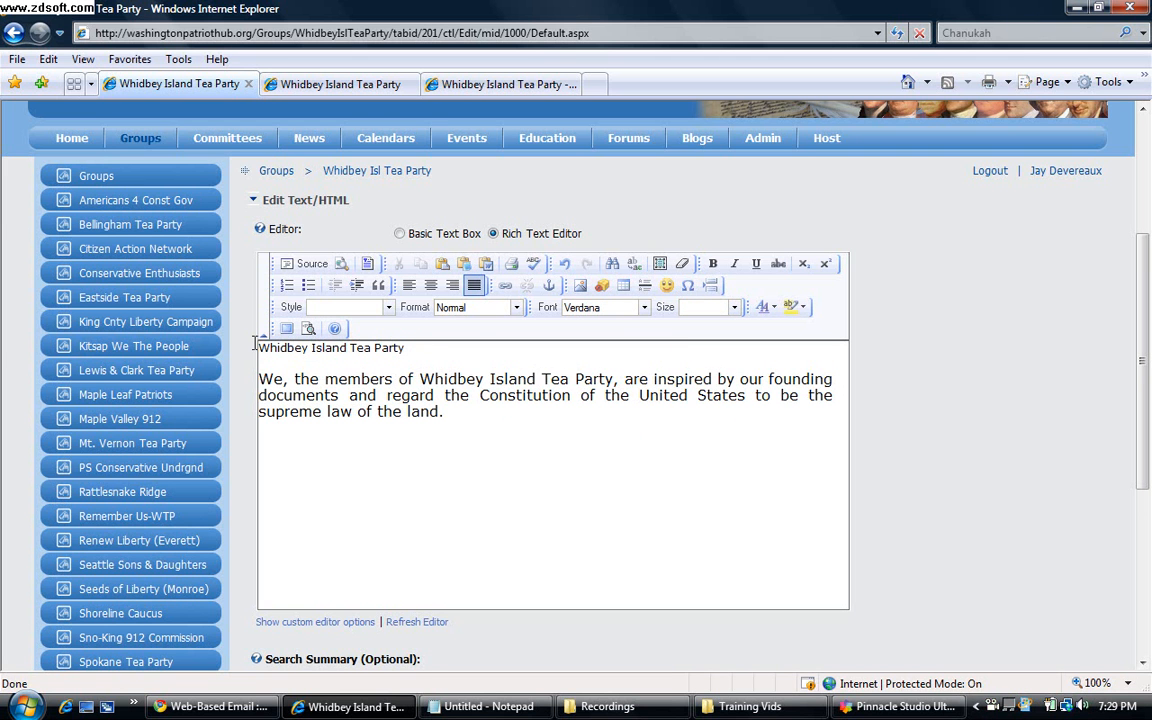
pyautogui.moveTo(257, 347); pyautogui.dragTo(408, 349)
pyautogui.click(734, 307)
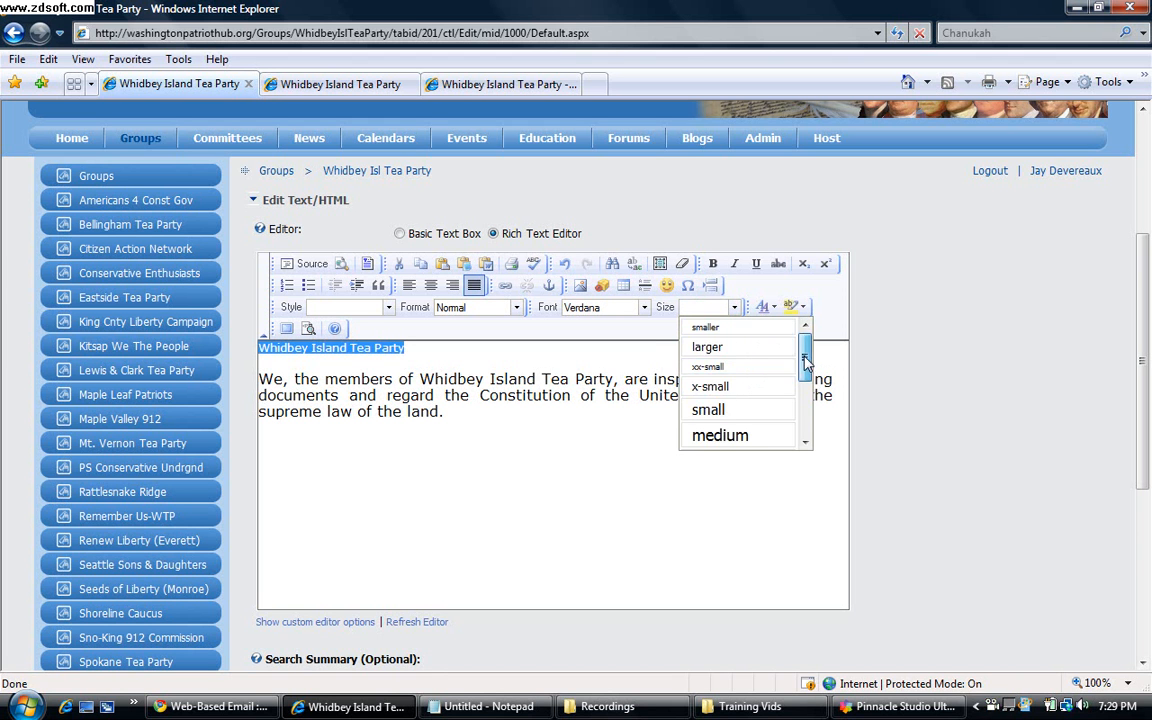
pyautogui.moveTo(806, 362); pyautogui.dragTo(800, 440)
pyautogui.click(703, 372)
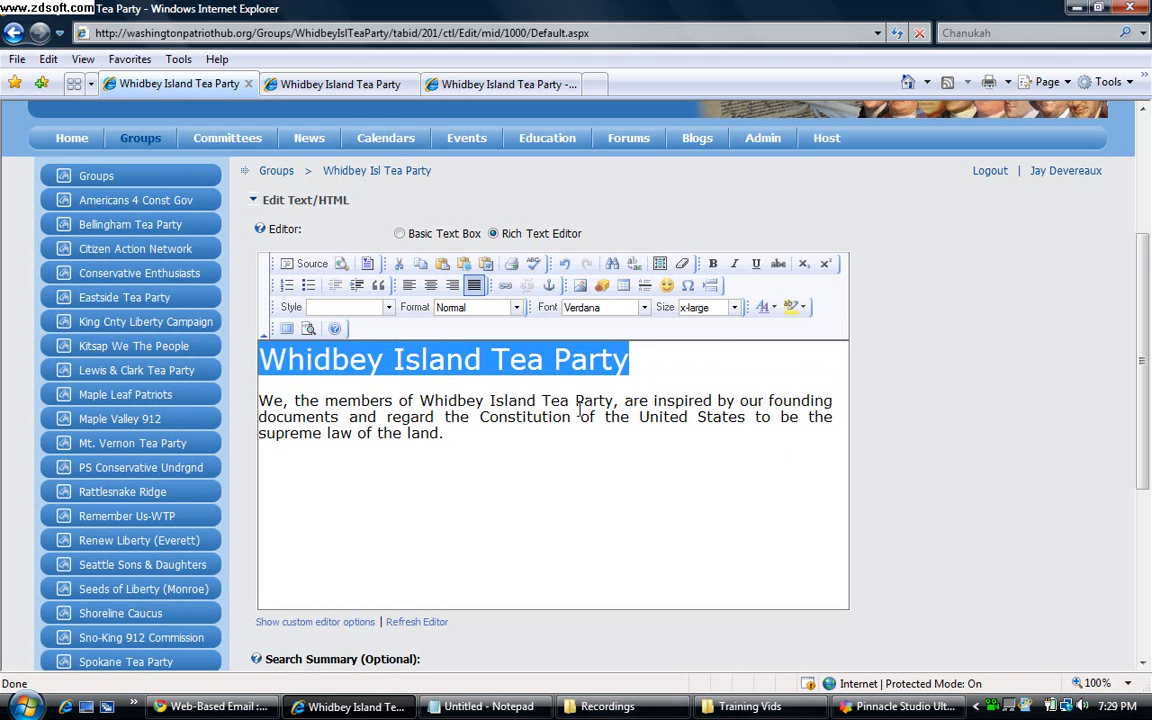
pyautogui.click(716, 359)
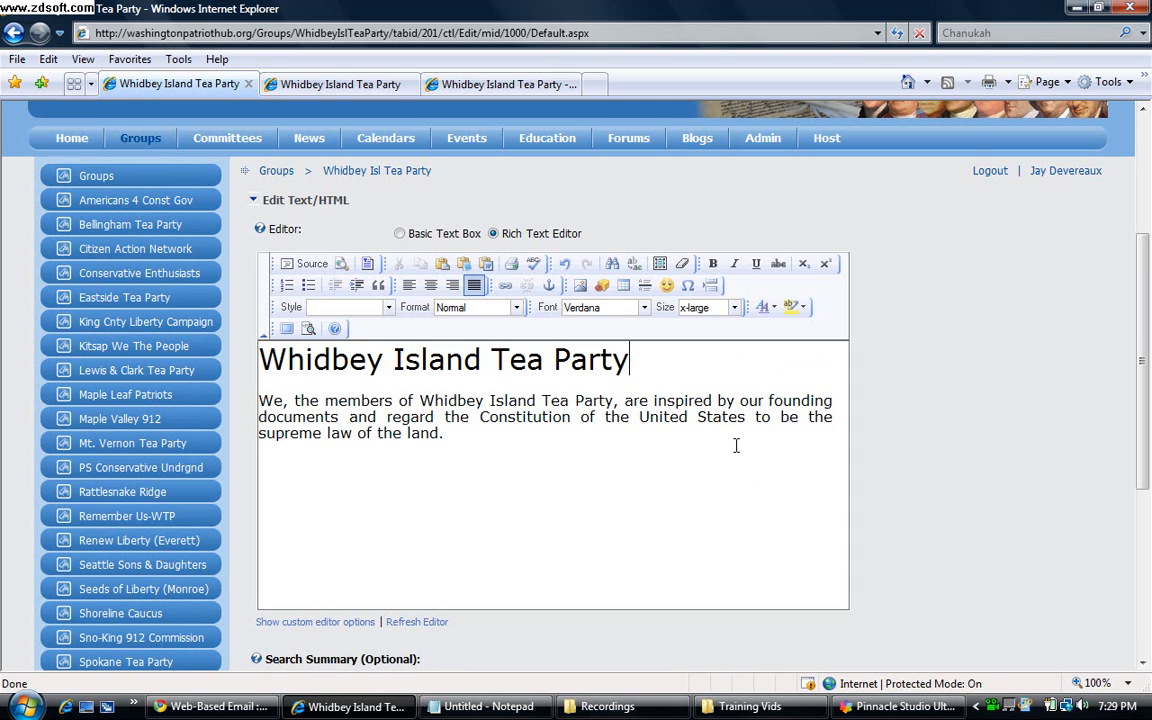
# Change the colour of all the text in the editor to white.
pyautogui.hotkey('ctrl', 'a')
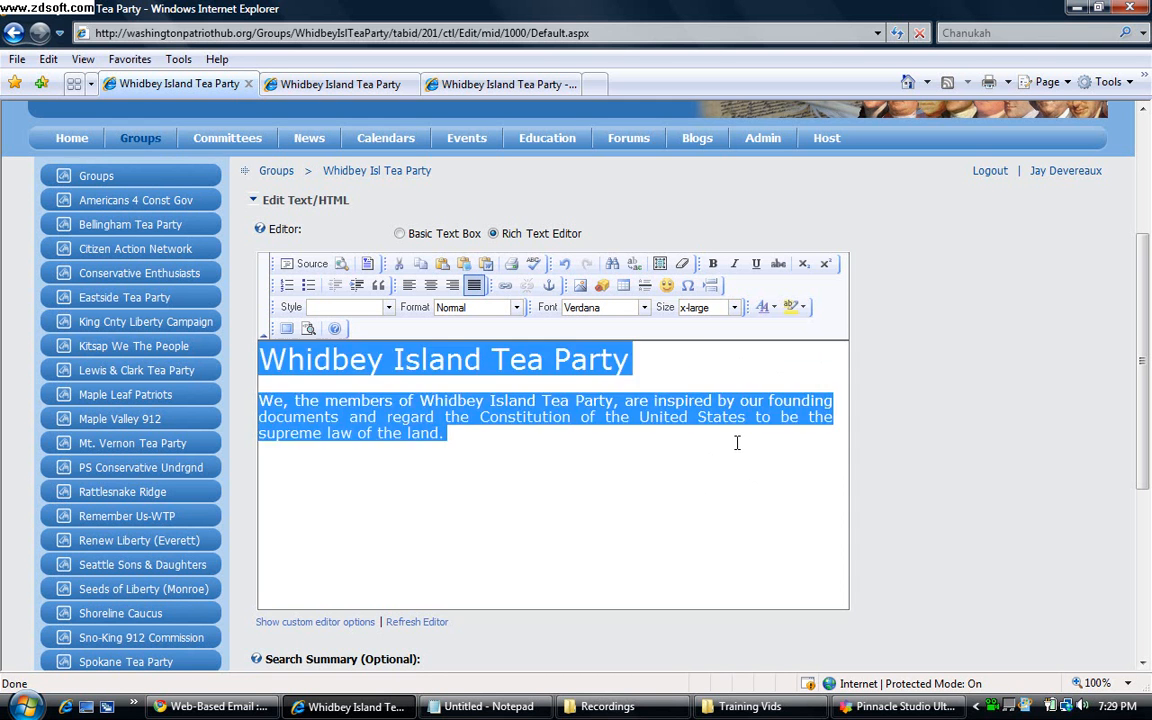
pyautogui.click(765, 306)
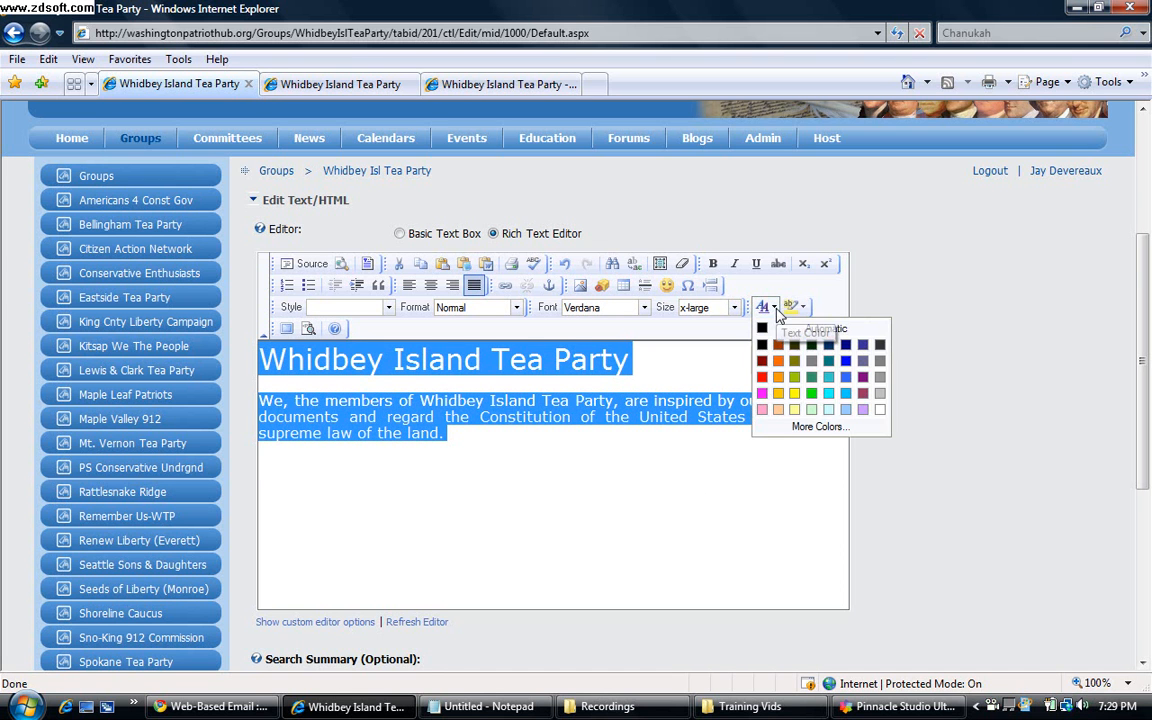
pyautogui.click(880, 410)
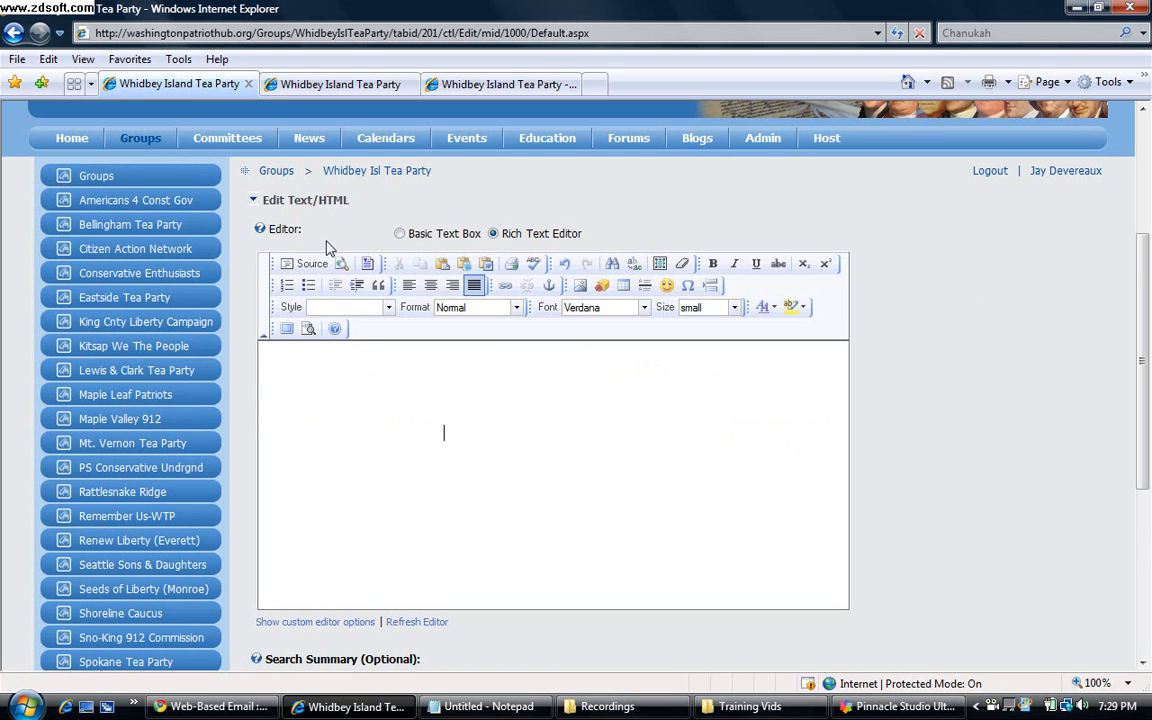
# Show the HTML source of the header text and copy all of it.
pyautogui.click(305, 265)
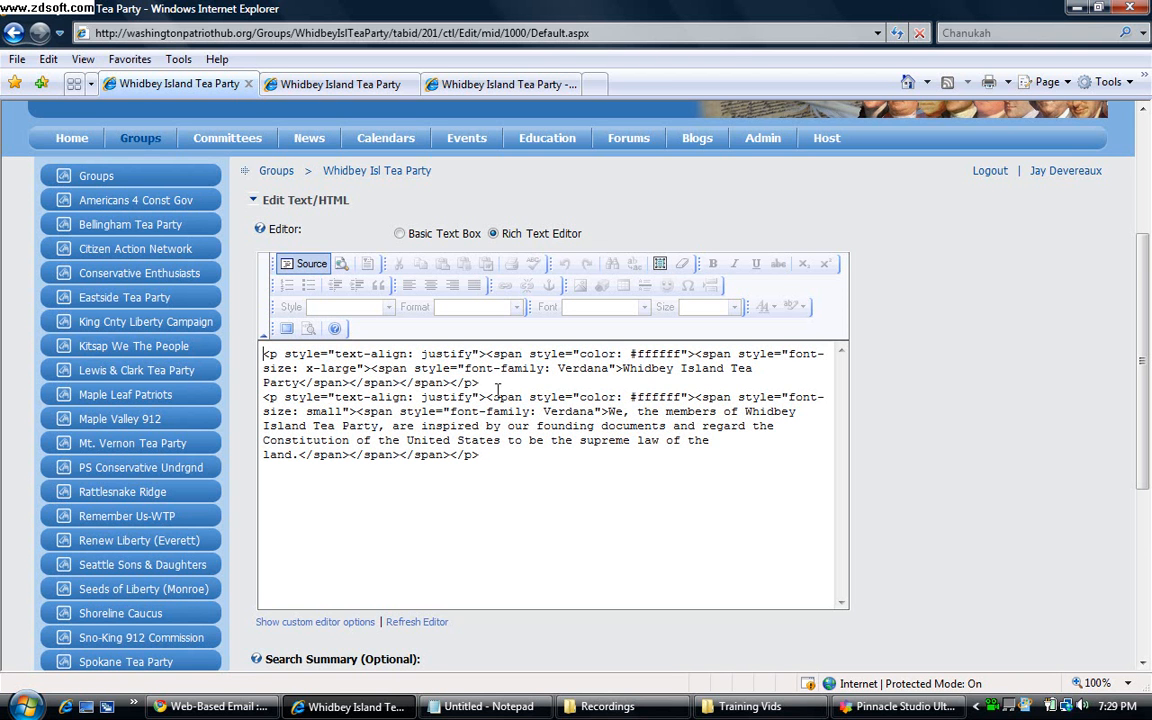
pyautogui.click(551, 476)
pyautogui.hotkey('ctrl', 'a')
pyautogui.hotkey('ctrl', 'c')
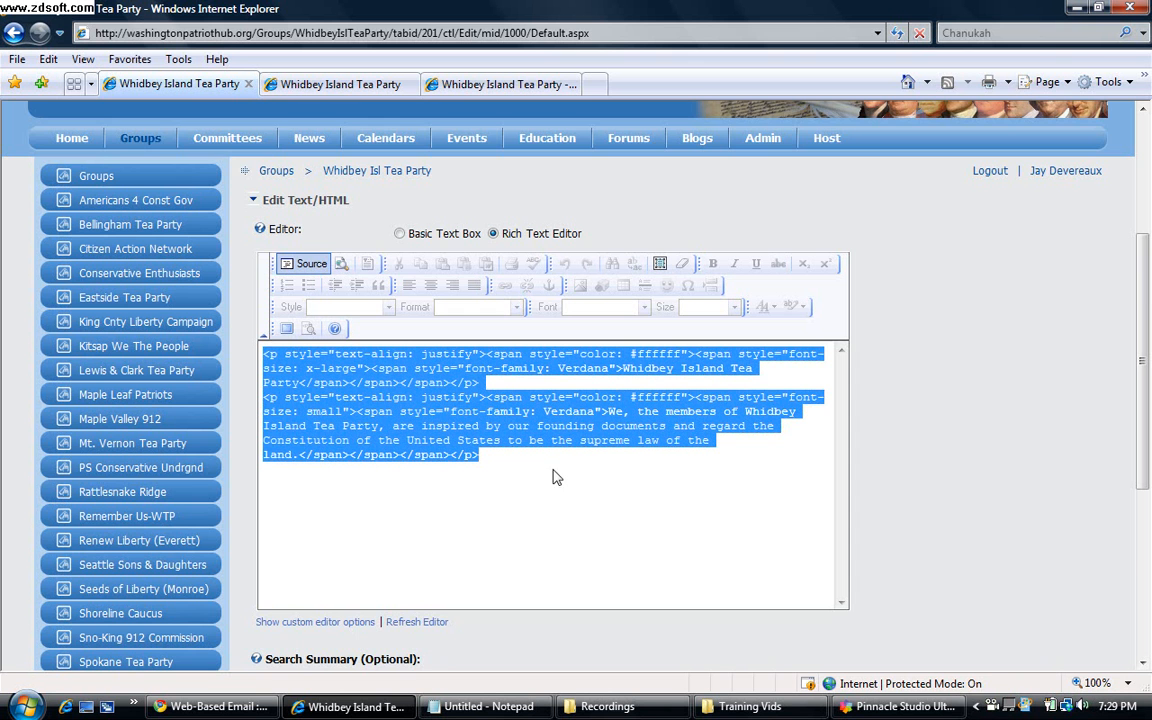
# Save the edited header text to the Whidbey Island Tea Party page.
pyautogui.scroll(-3, 558, 462)
pyautogui.scroll(-2, 558, 459)
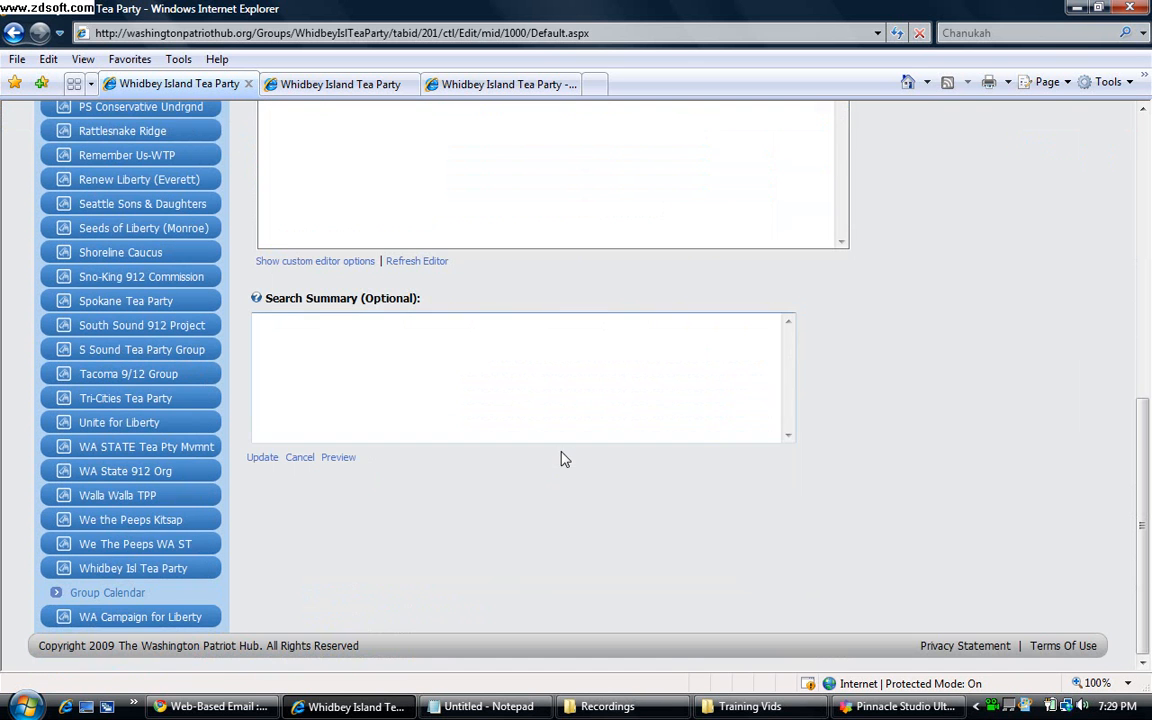
pyautogui.click(263, 460)
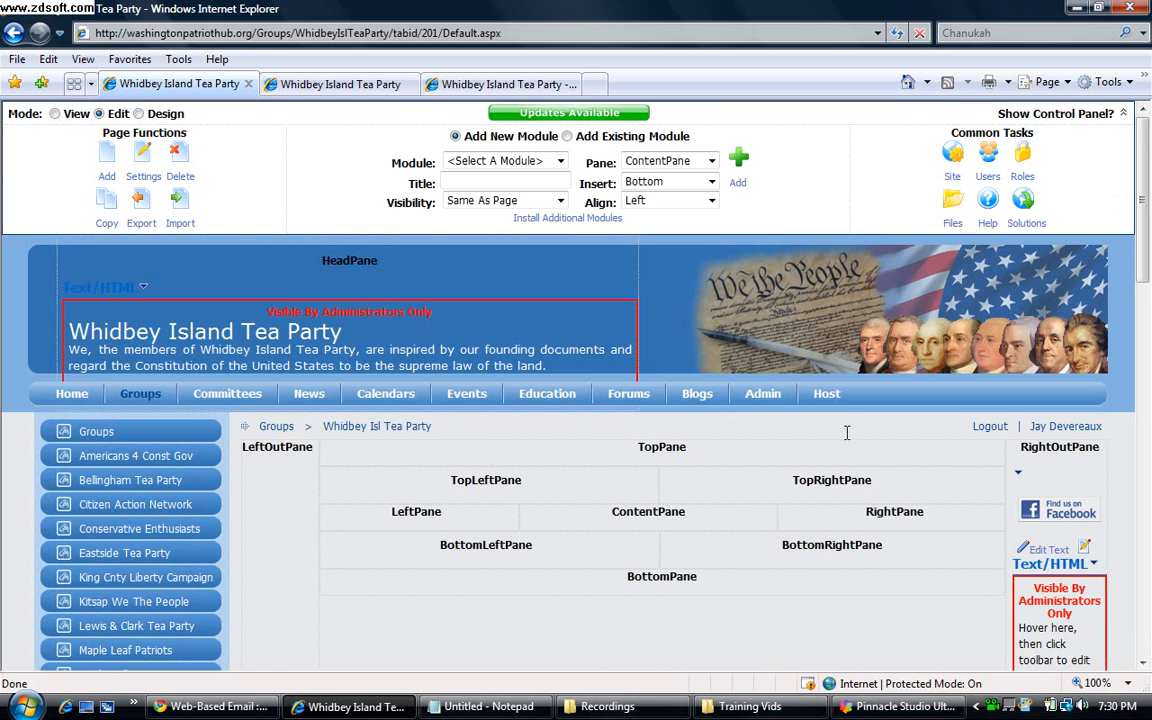
pyautogui.scroll(-4, 846, 432)
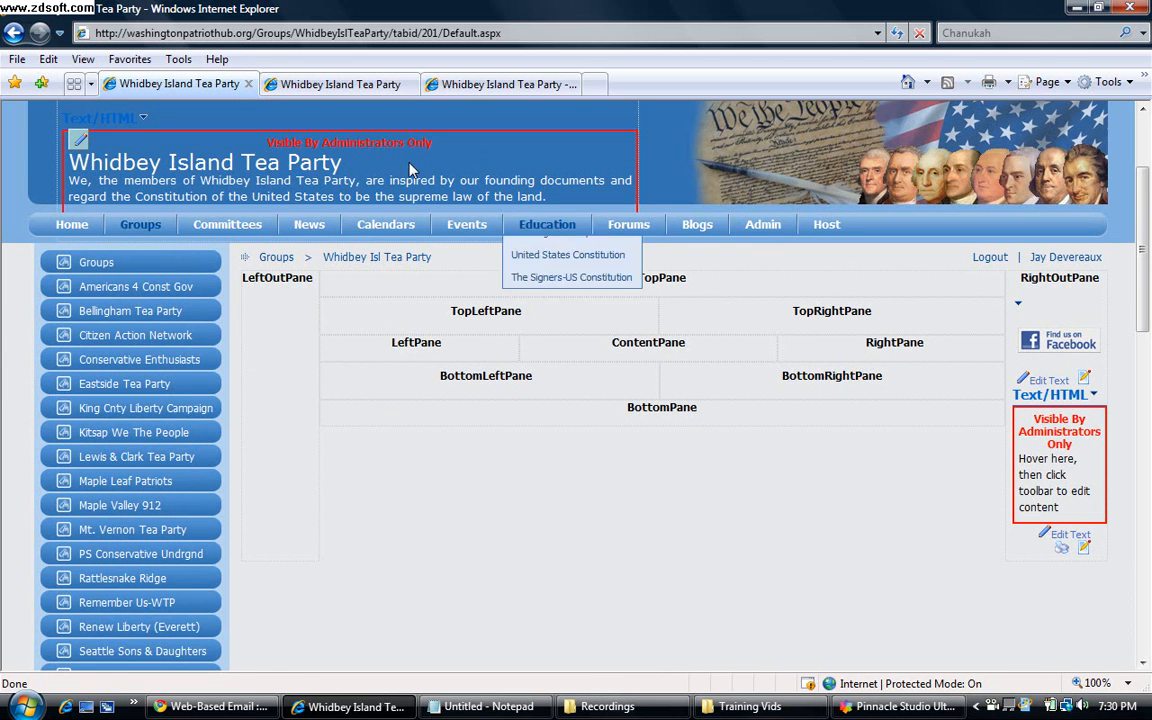
# Open the Group Calendar page in the second browser tab and delete its "The Washington Patriot Hub" header module.
pyautogui.click(310, 83)
pyautogui.scroll(-12, 489, 535)
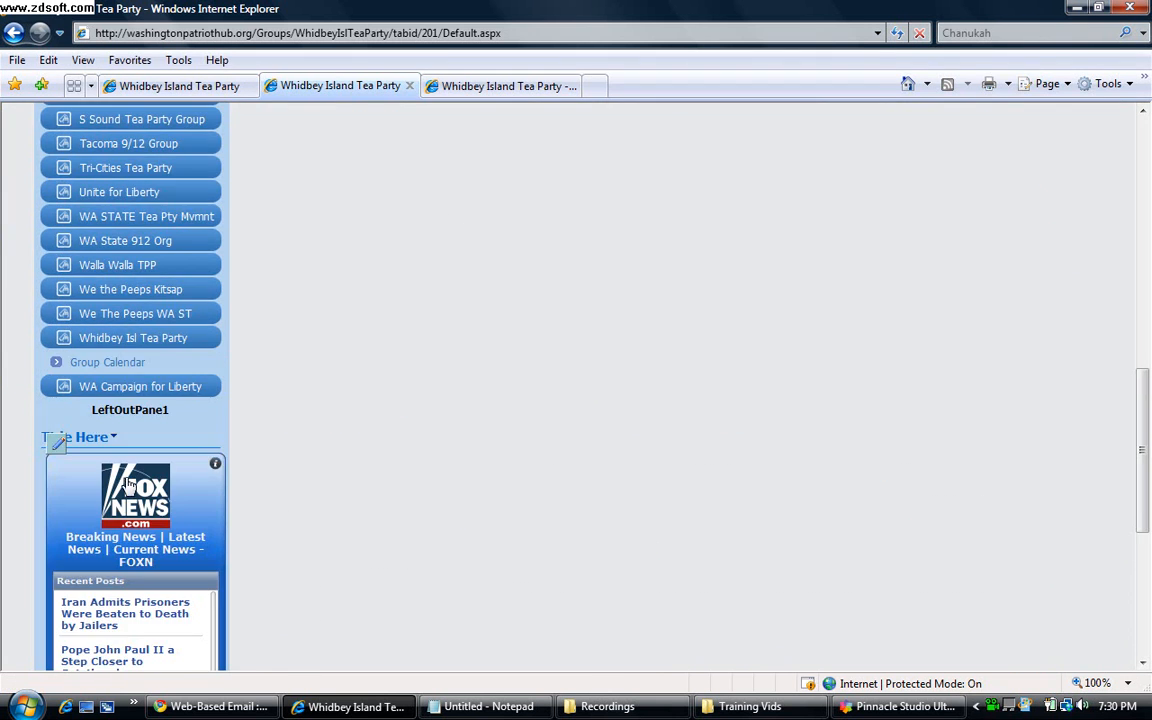
pyautogui.click(90, 362)
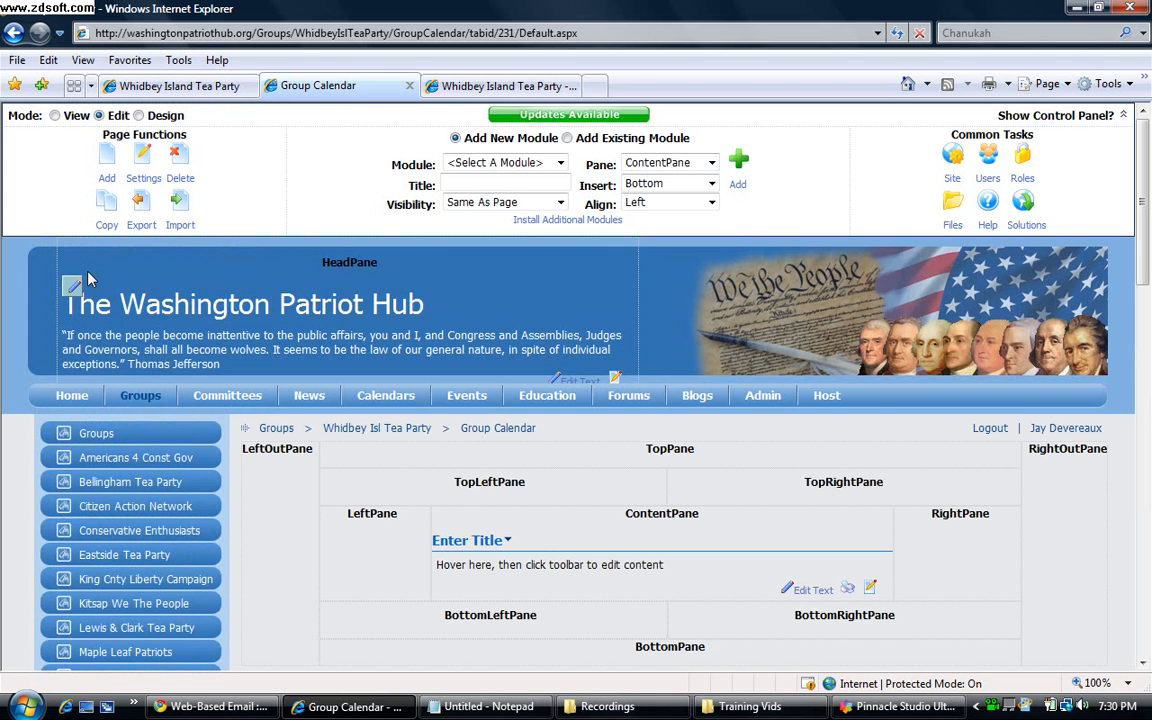
pyautogui.moveTo(66, 280)
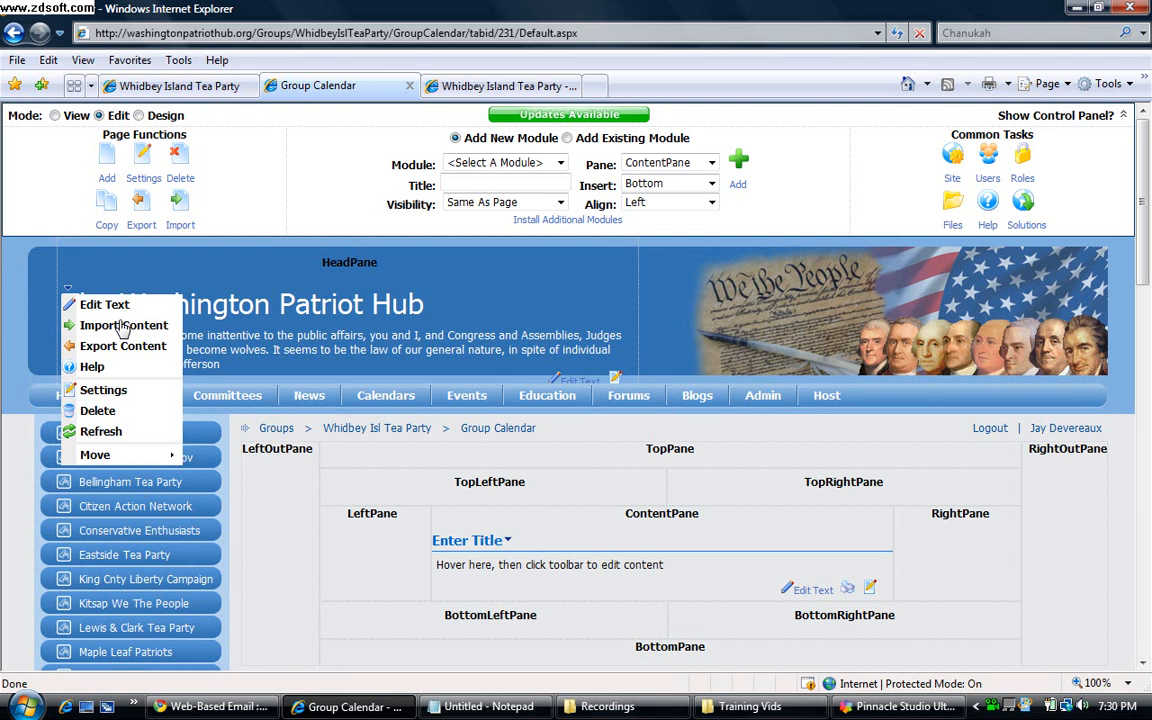
pyautogui.click(110, 409)
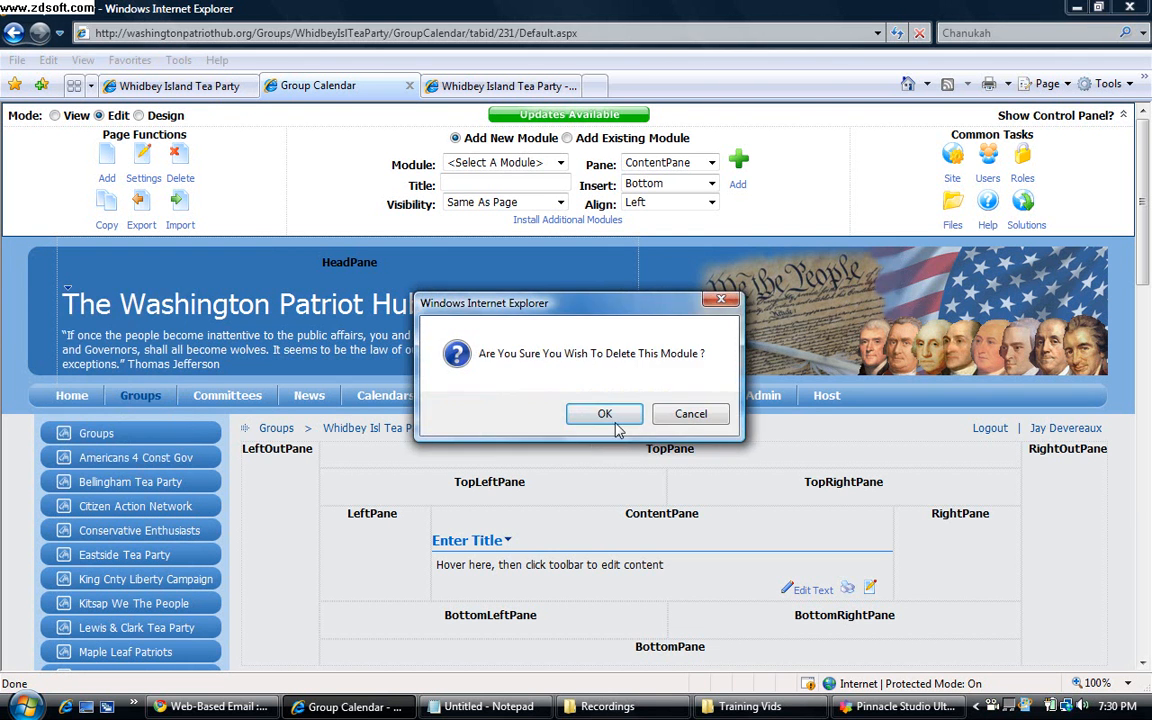
pyautogui.click(603, 412)
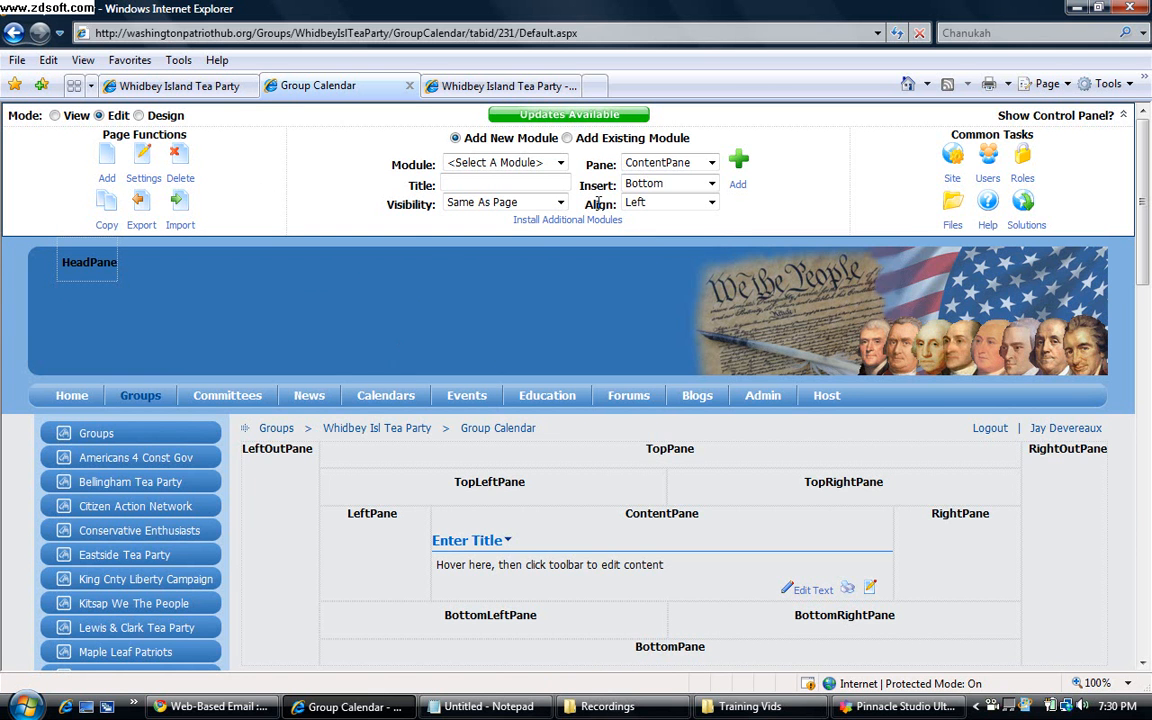
# Add a new Text/HTML module to the HeadPane of the Group Calendar page, inserted at Top.
pyautogui.click(560, 162)
pyautogui.click(497, 431)
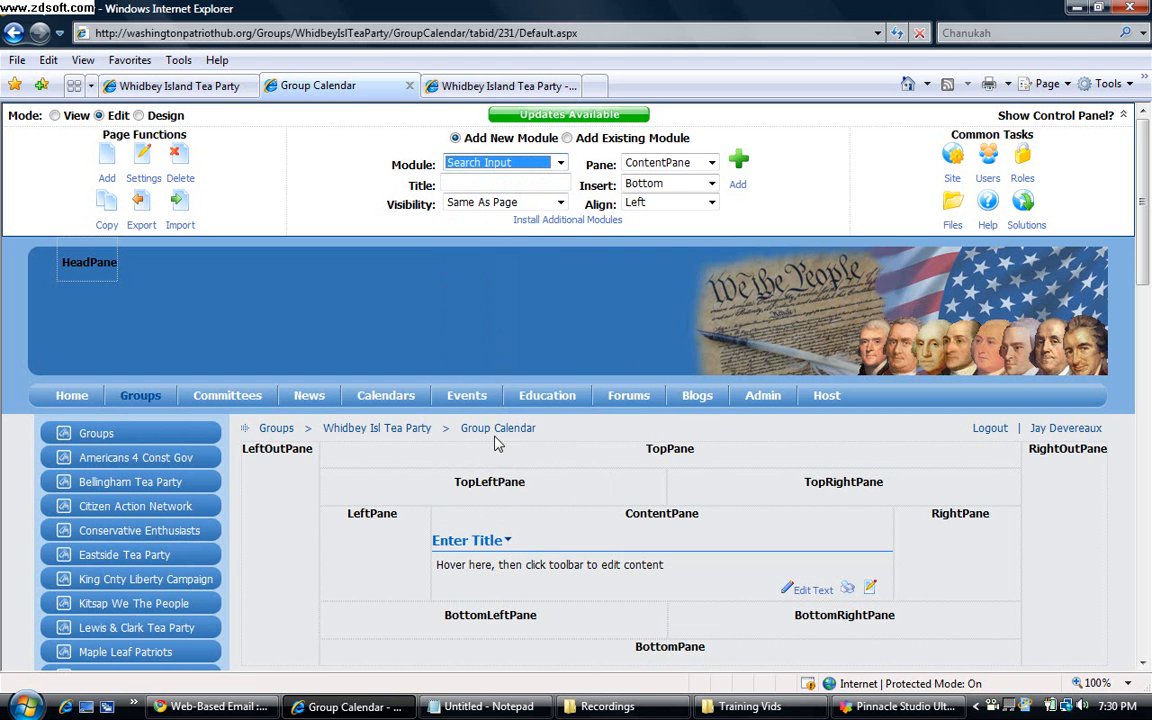
pyautogui.press('t')
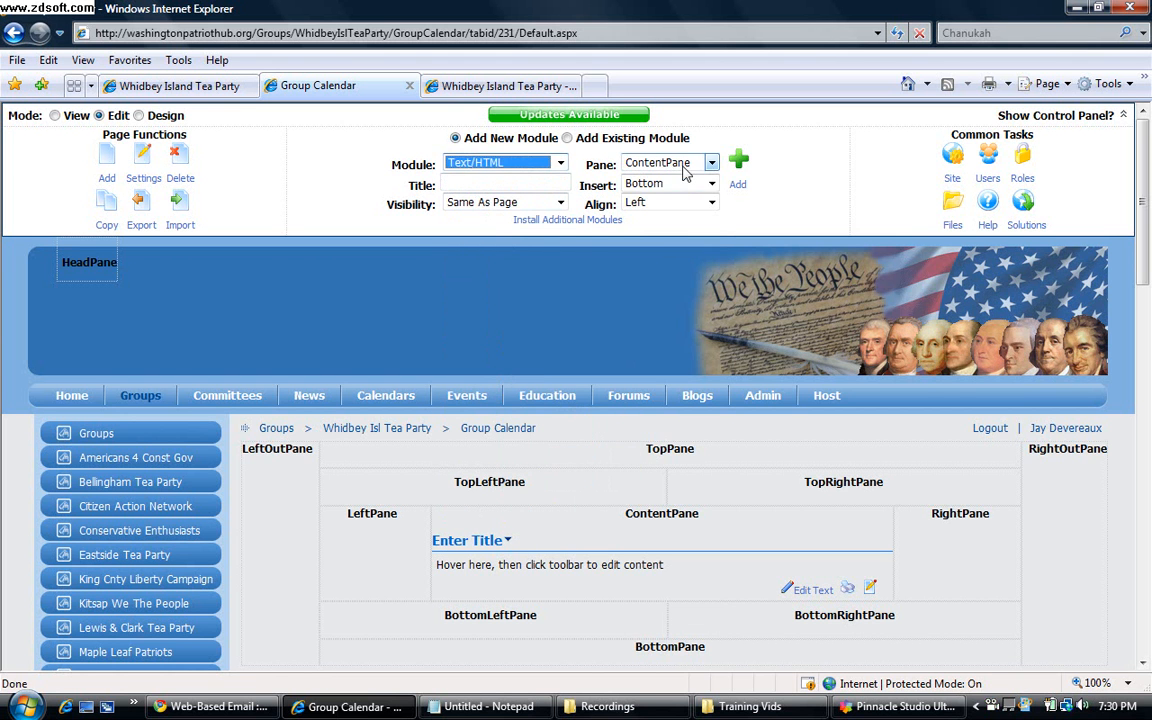
pyautogui.click(710, 162)
pyautogui.click(660, 177)
pyautogui.click(710, 184)
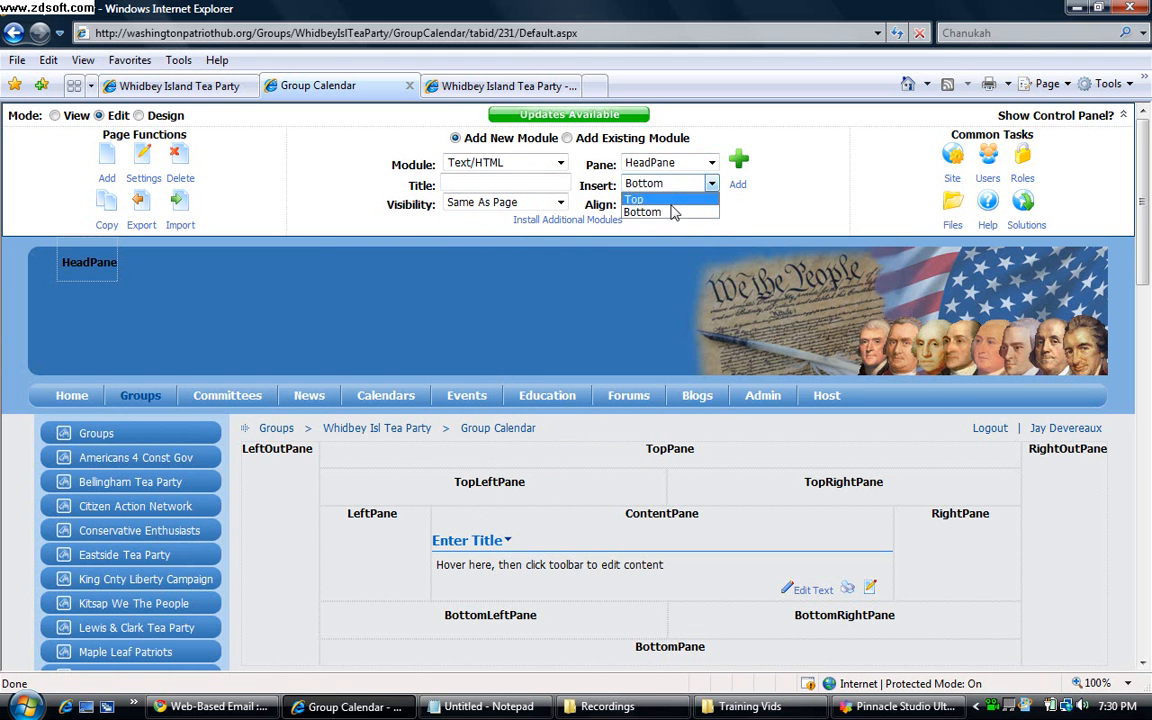
pyautogui.click(645, 196)
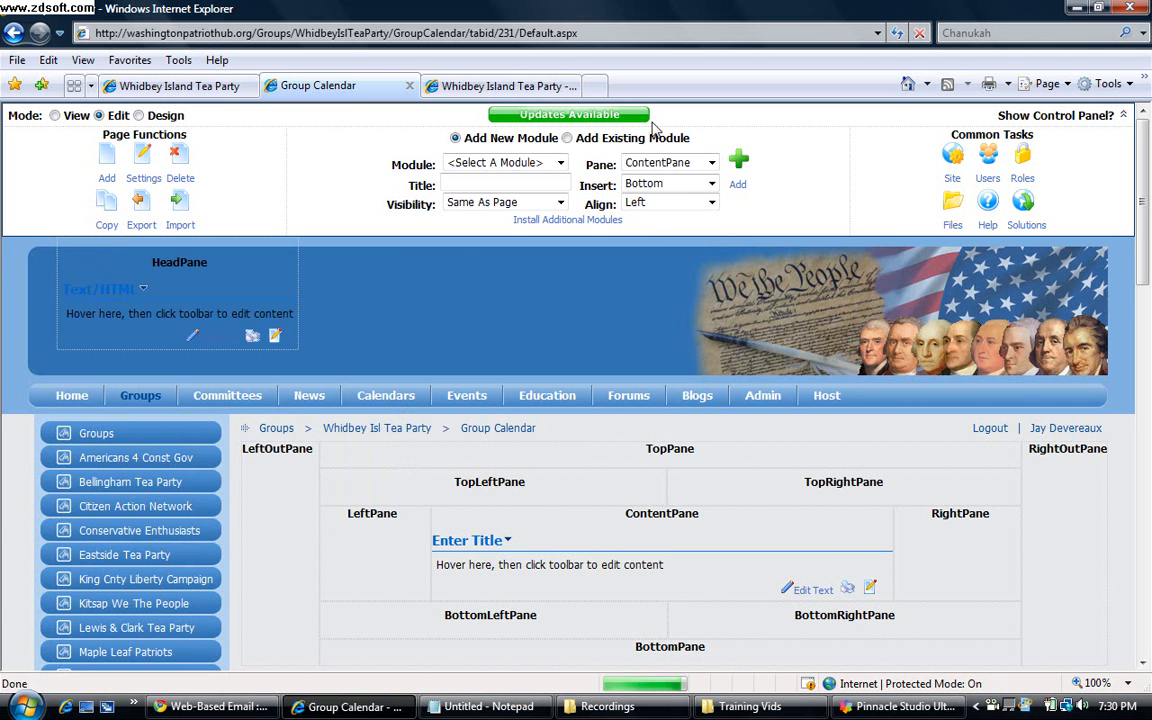
# Replace the new header module's placeholder source with the copied Whidbey Island Tea Party HTML and save it.
pyautogui.click(192, 340)
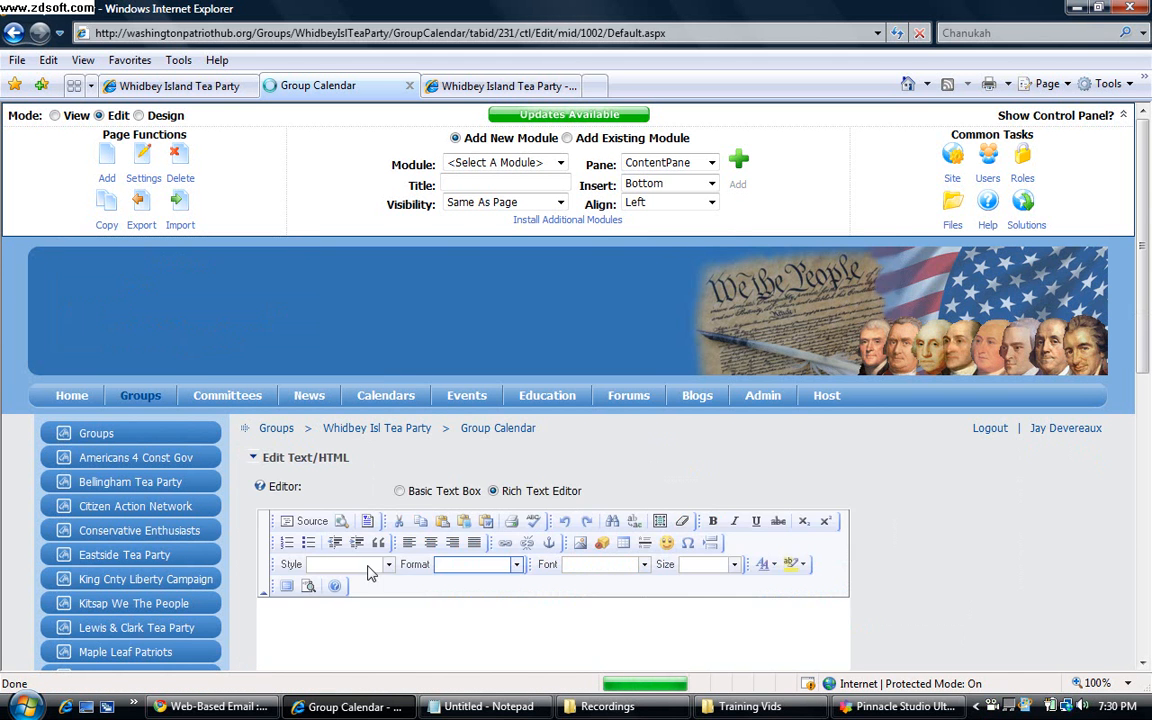
pyautogui.click(320, 449)
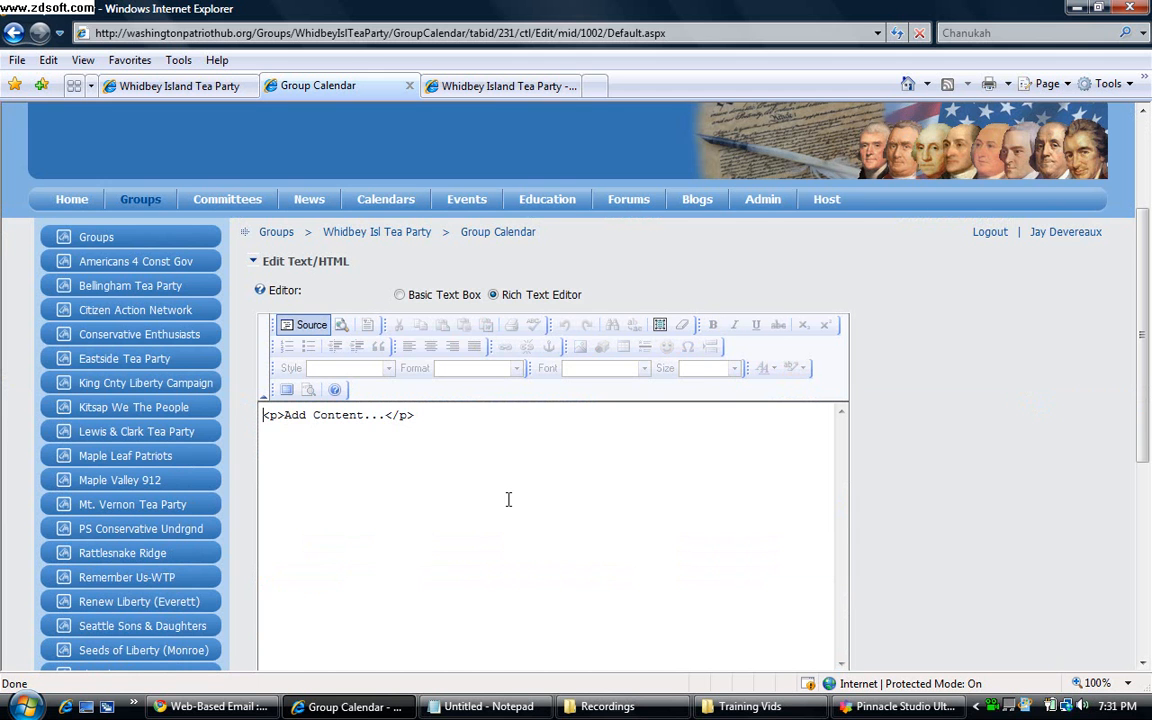
pyautogui.hotkey('ctrl', 'a')
pyautogui.hotkey('ctrl', 'v')
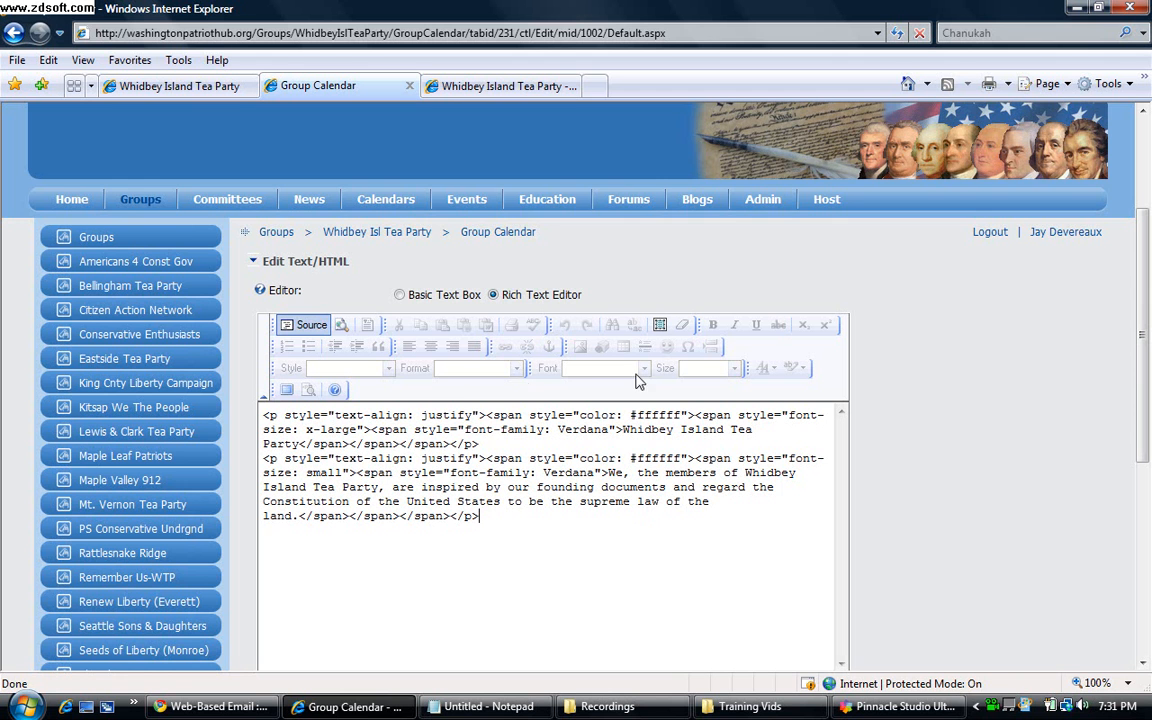
pyautogui.click(306, 326)
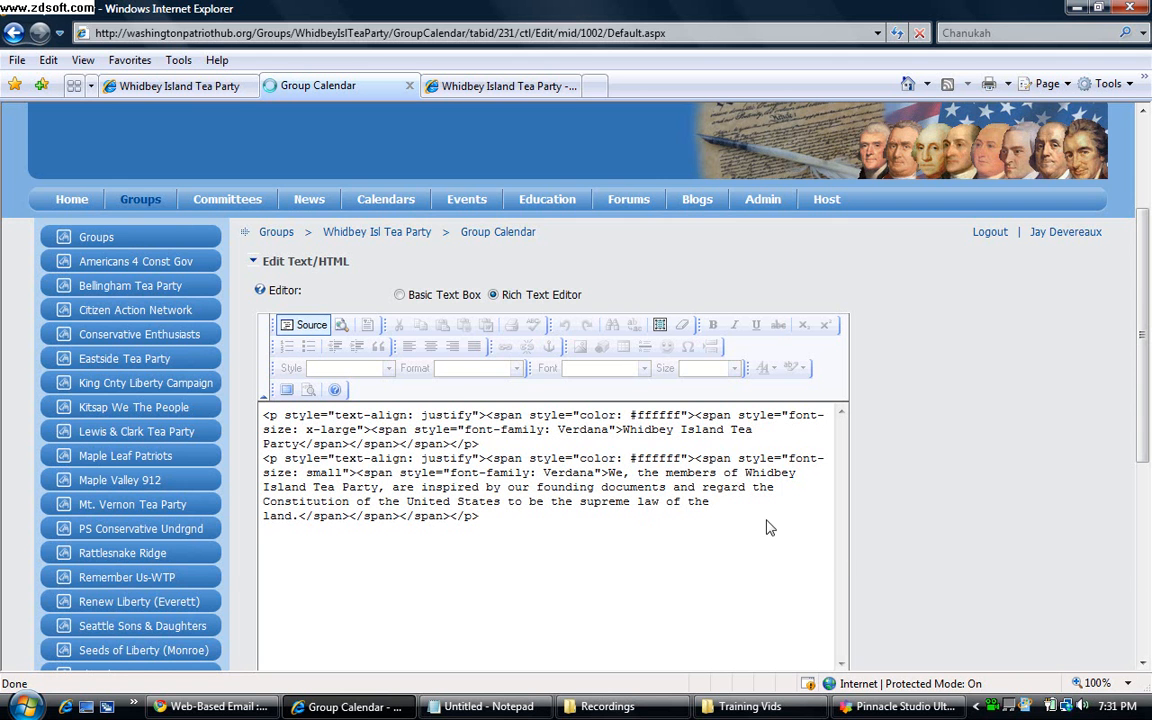
pyautogui.scroll(-2, 847, 584)
pyautogui.scroll(-1, 843, 584)
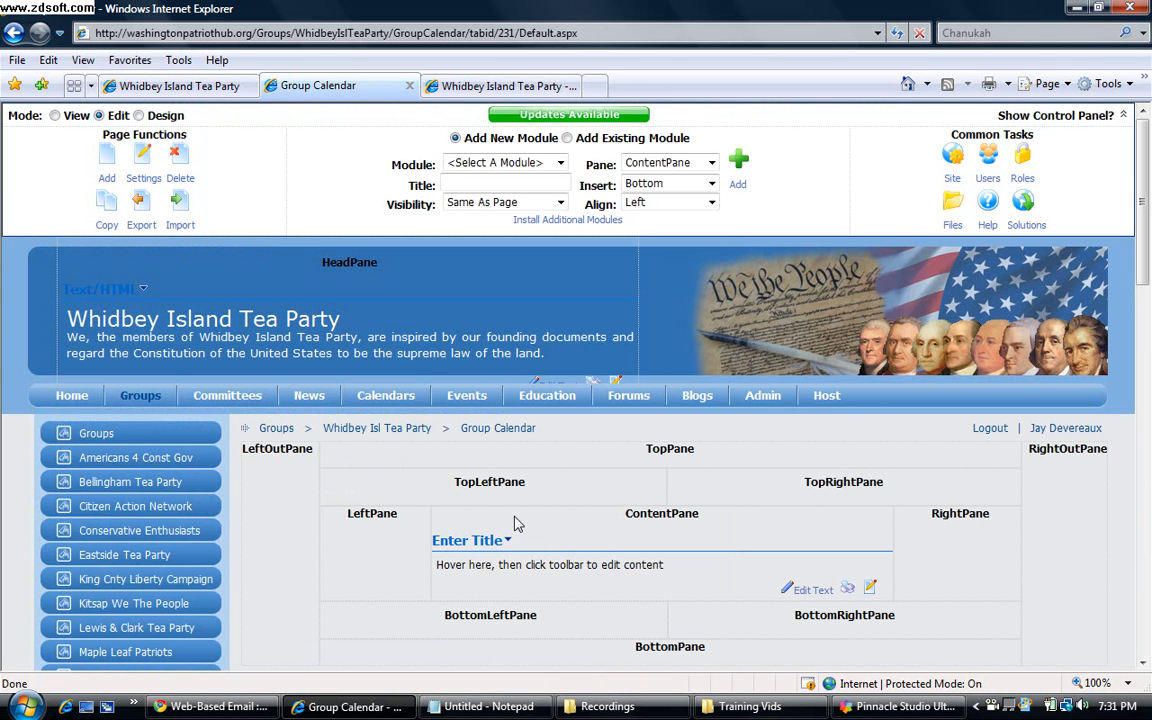
# In the Whidbey Island Tea Party page's header module settings, make the module inherit View permissions from the page.
pyautogui.click(179, 86)
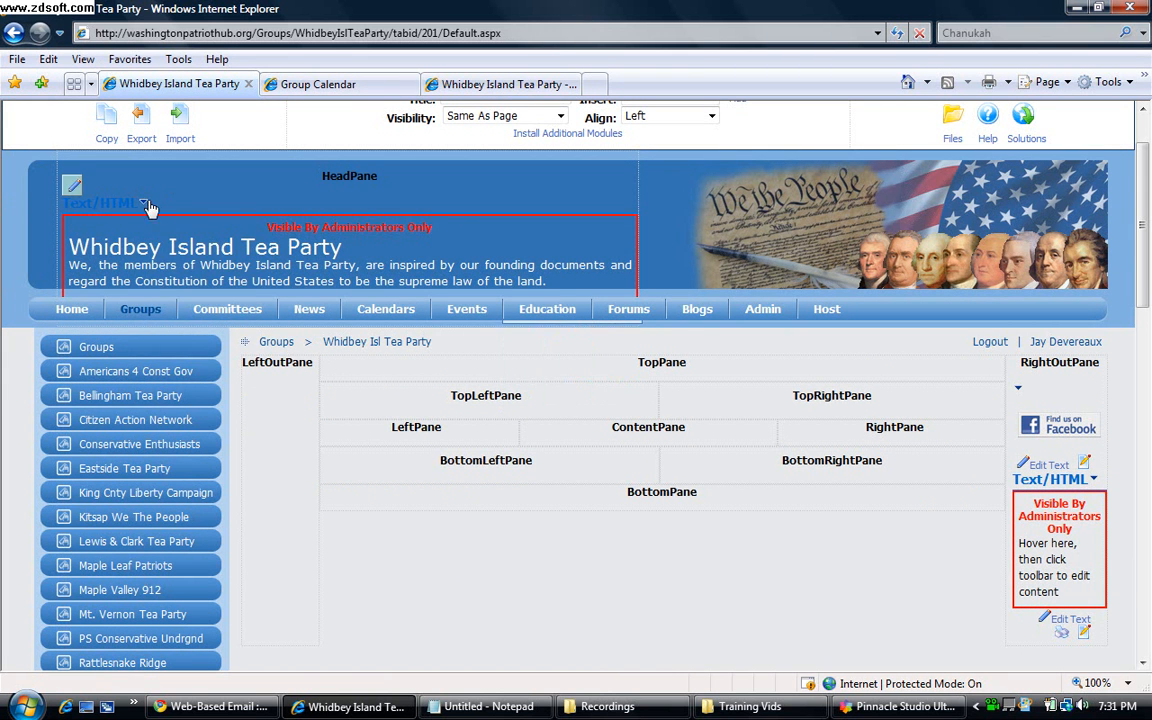
pyautogui.moveTo(145, 204)
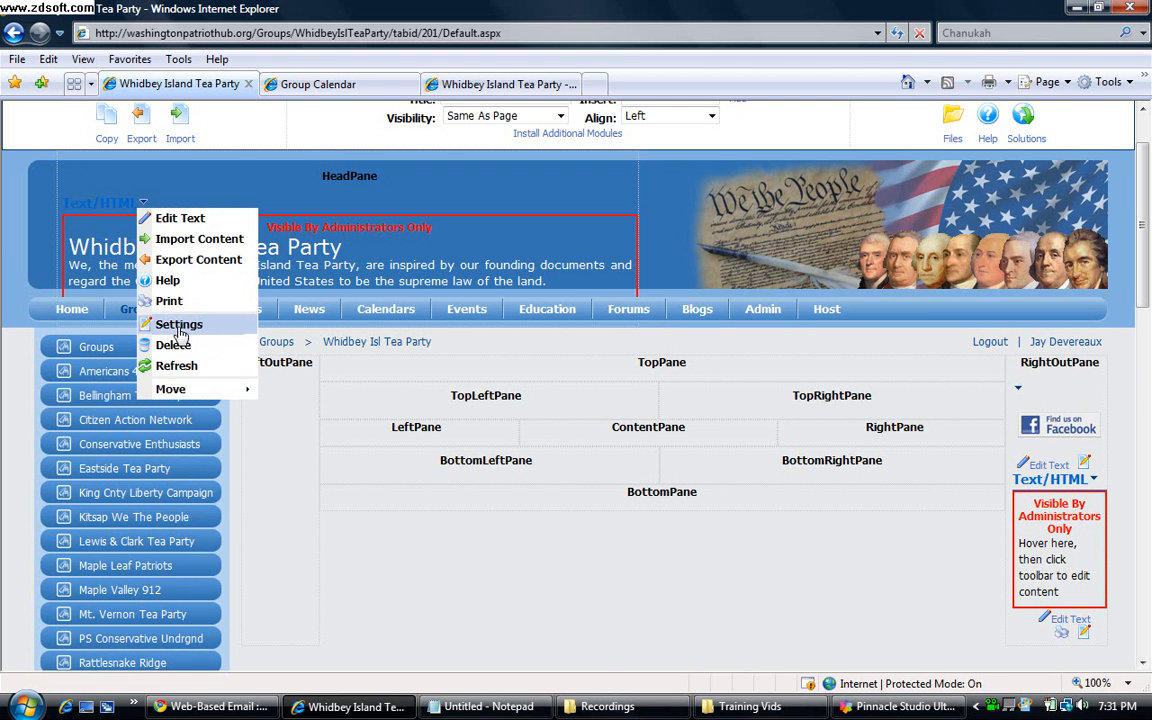
pyautogui.click(180, 330)
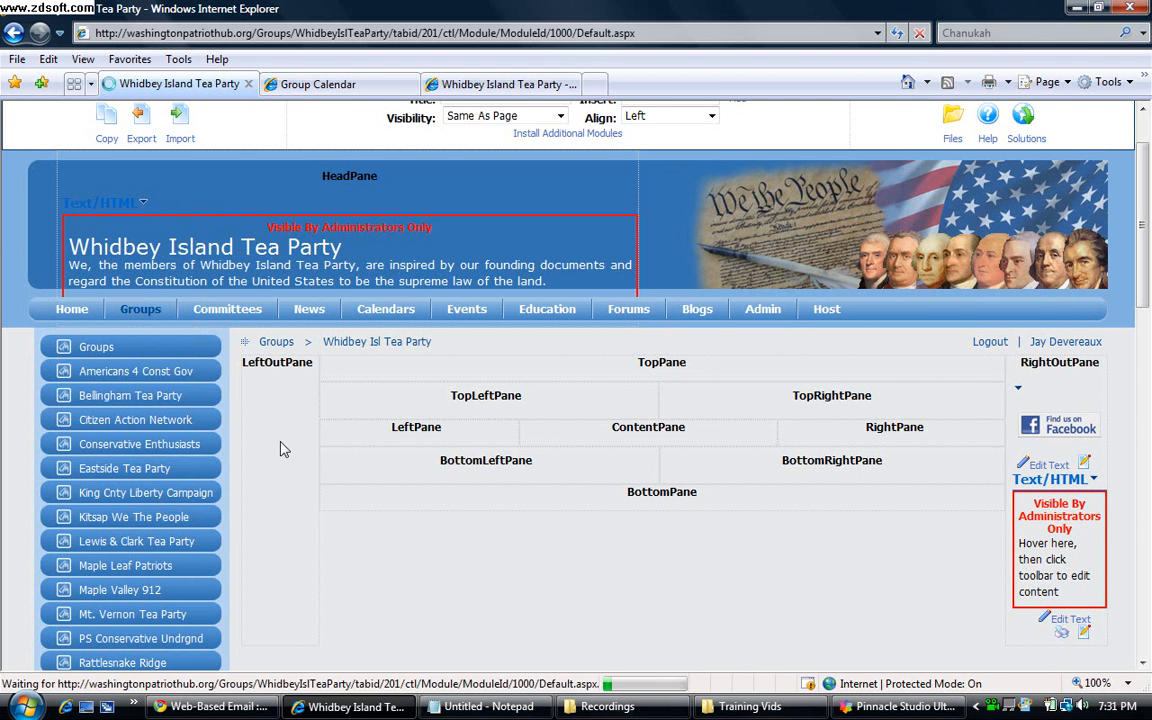
pyautogui.scroll(-5, 893, 615)
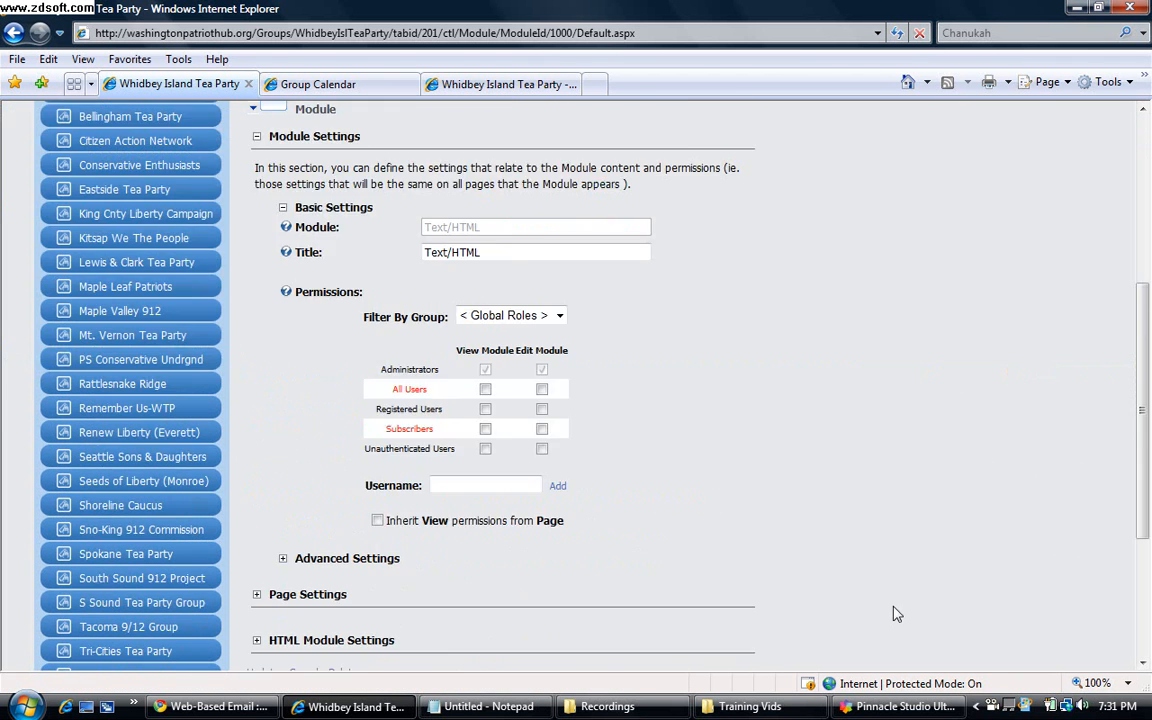
pyautogui.scroll(-1, 893, 615)
pyautogui.click(376, 460)
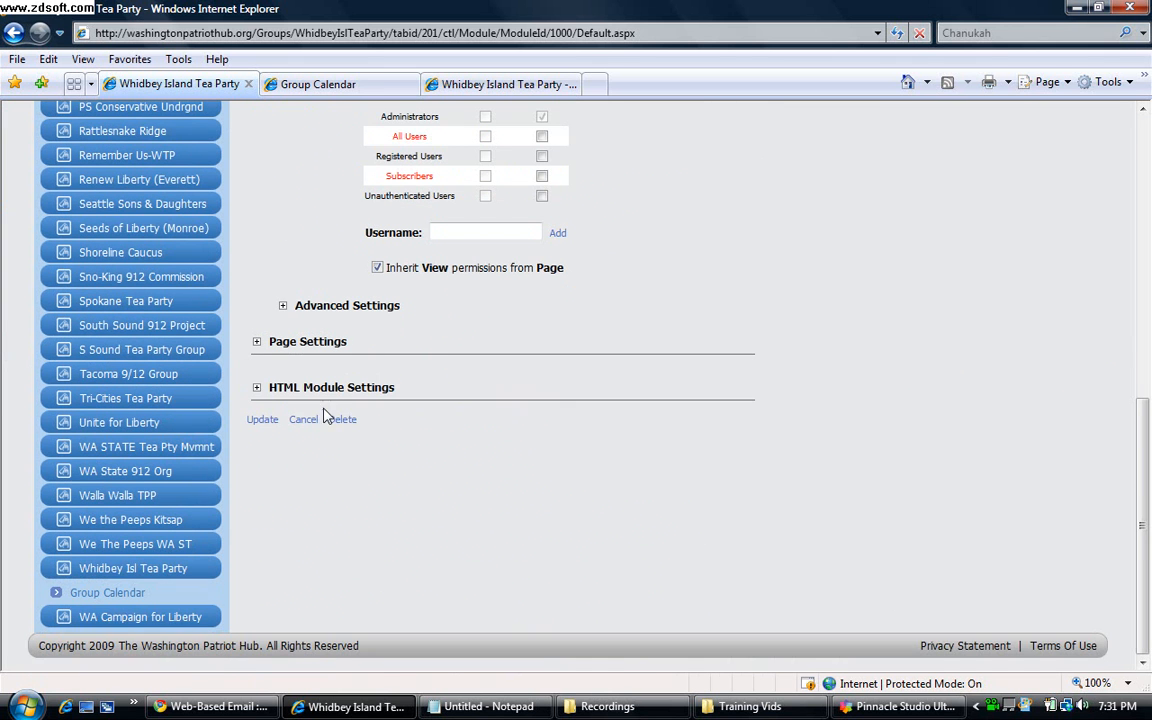
# Set the module's visibility to None, disallow printing, choose the "Containers - no title" container, save, and show the page in View mode.
pyautogui.click(257, 340)
pyautogui.scroll(-2, 741, 489)
pyautogui.scroll(-2, 741, 489)
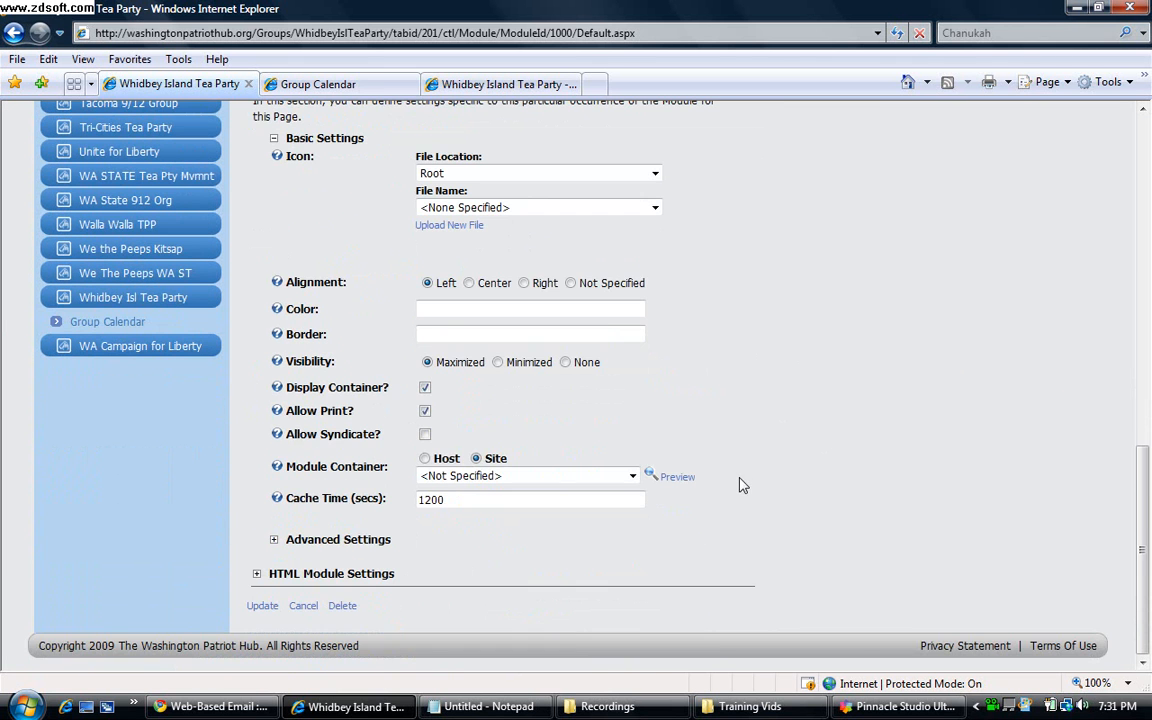
pyautogui.click(565, 362)
pyautogui.click(426, 413)
pyautogui.click(510, 480)
pyautogui.click(492, 612)
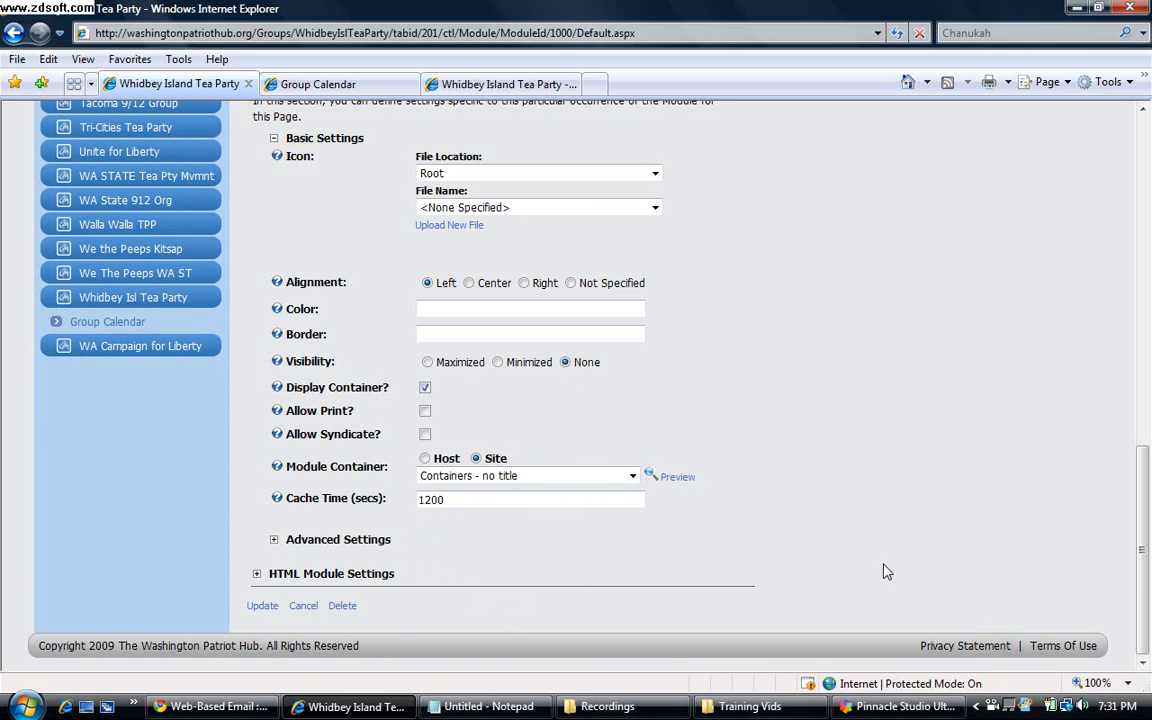
pyautogui.click(268, 612)
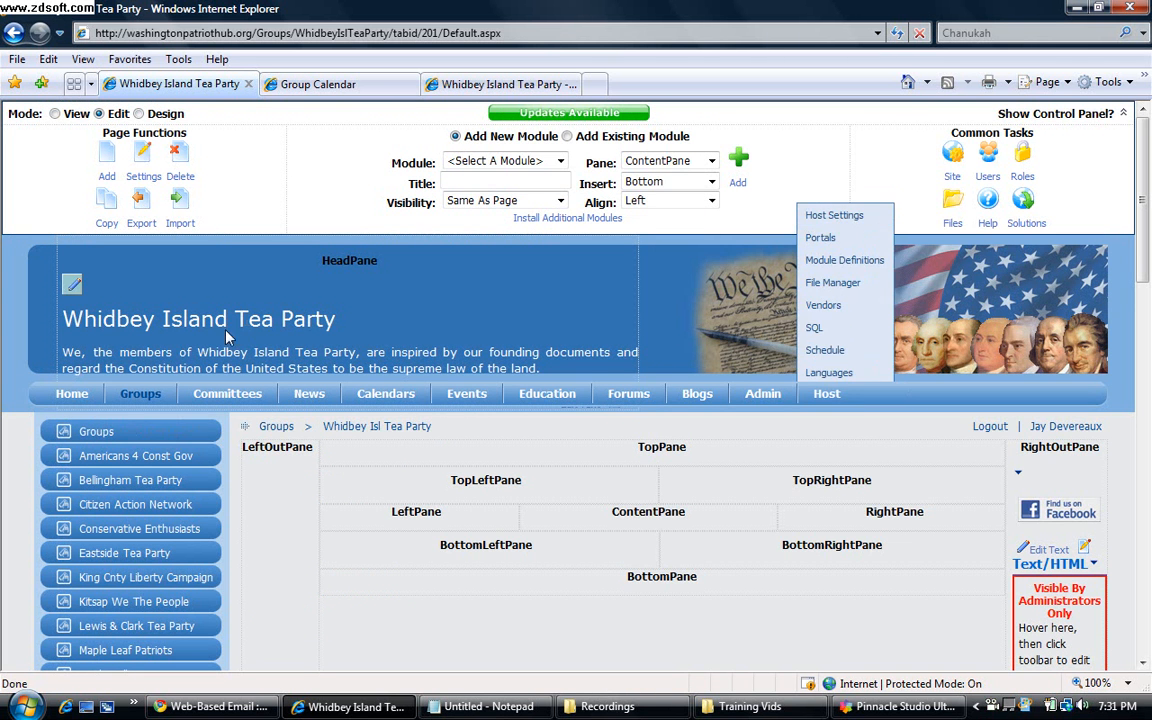
pyautogui.click(55, 114)
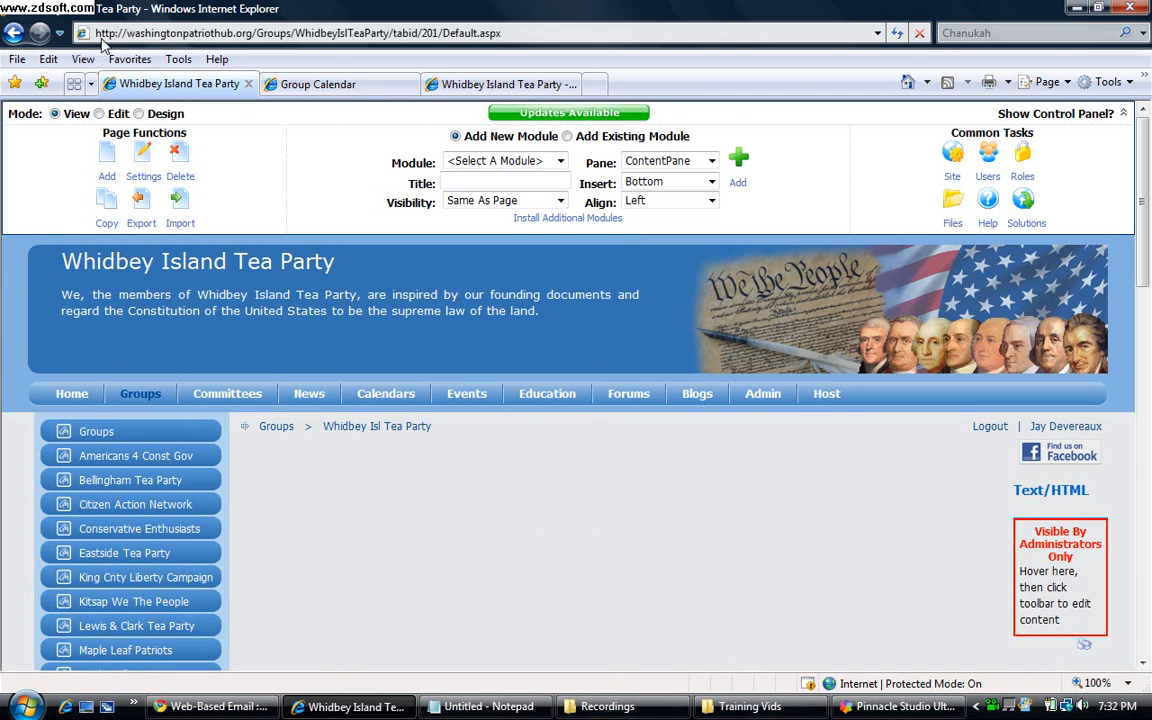
# Set the Group Calendar header module's visibility to None, disallow printing, choose the "Containers - no title" container, and save the settings.
pyautogui.click(318, 84)
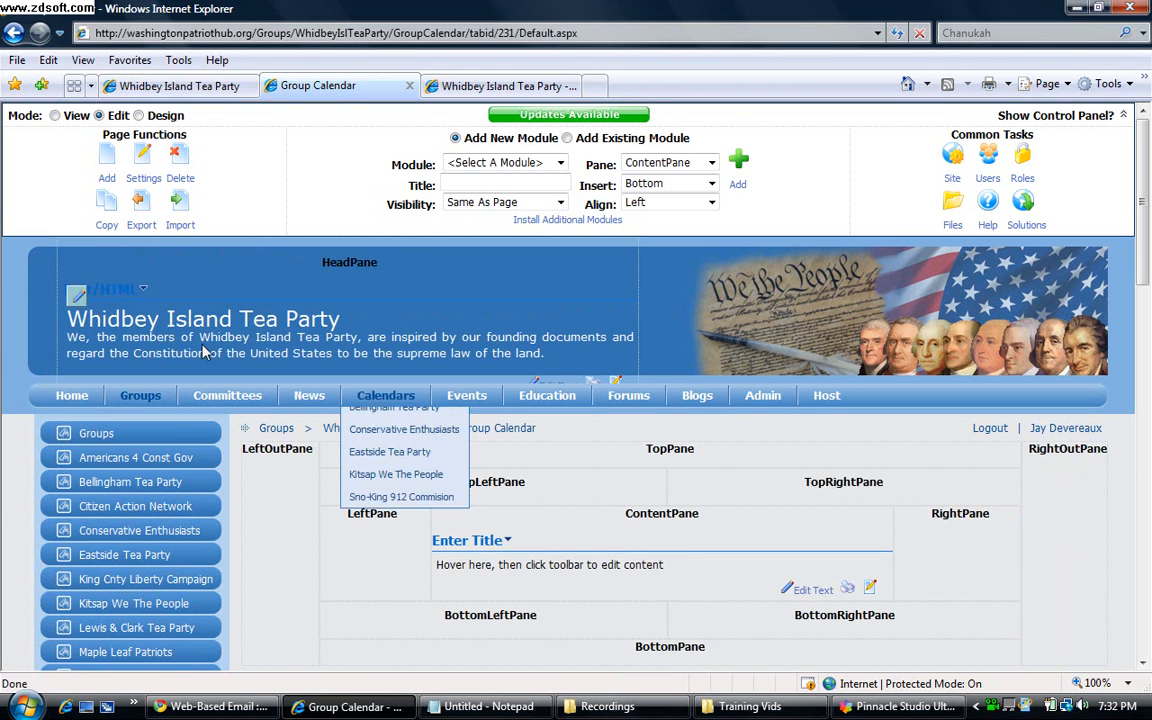
pyautogui.moveTo(145, 292)
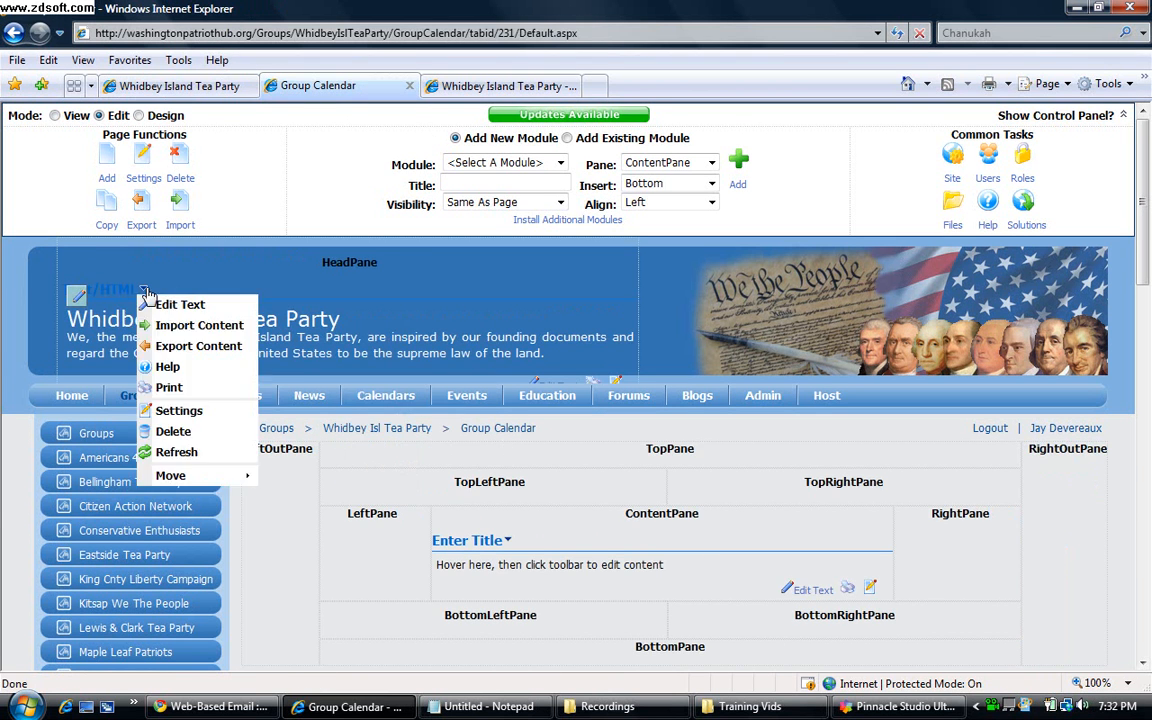
pyautogui.click(162, 410)
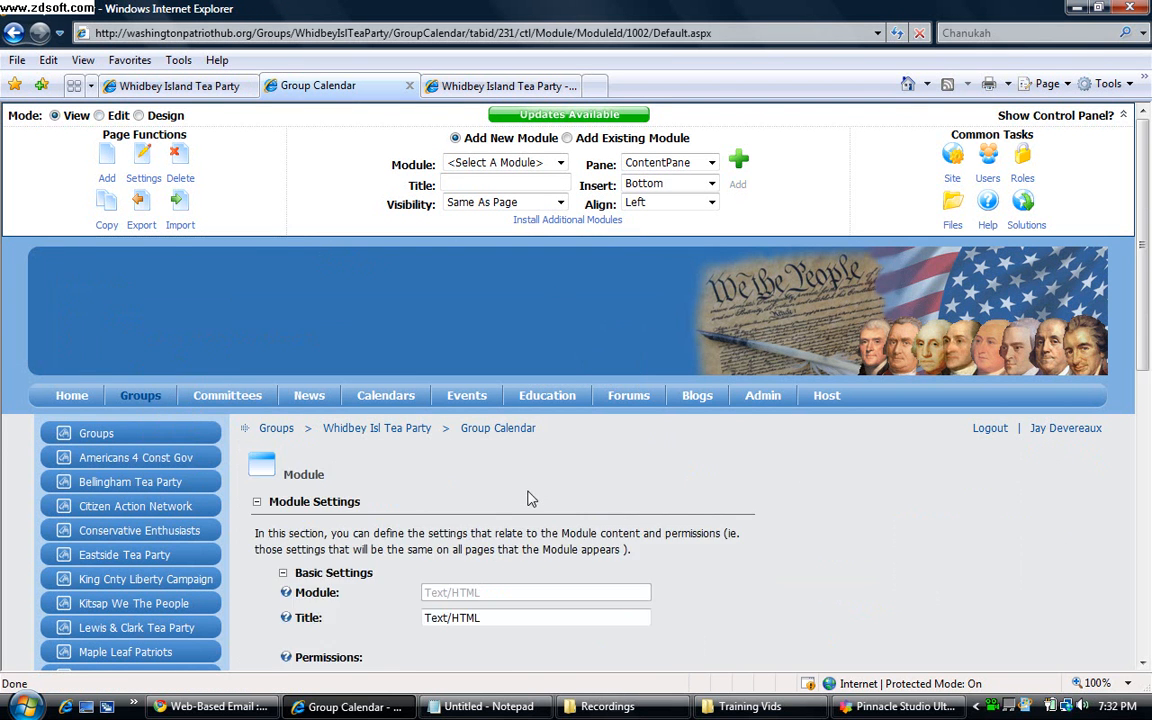
pyautogui.scroll(-5, 571, 504)
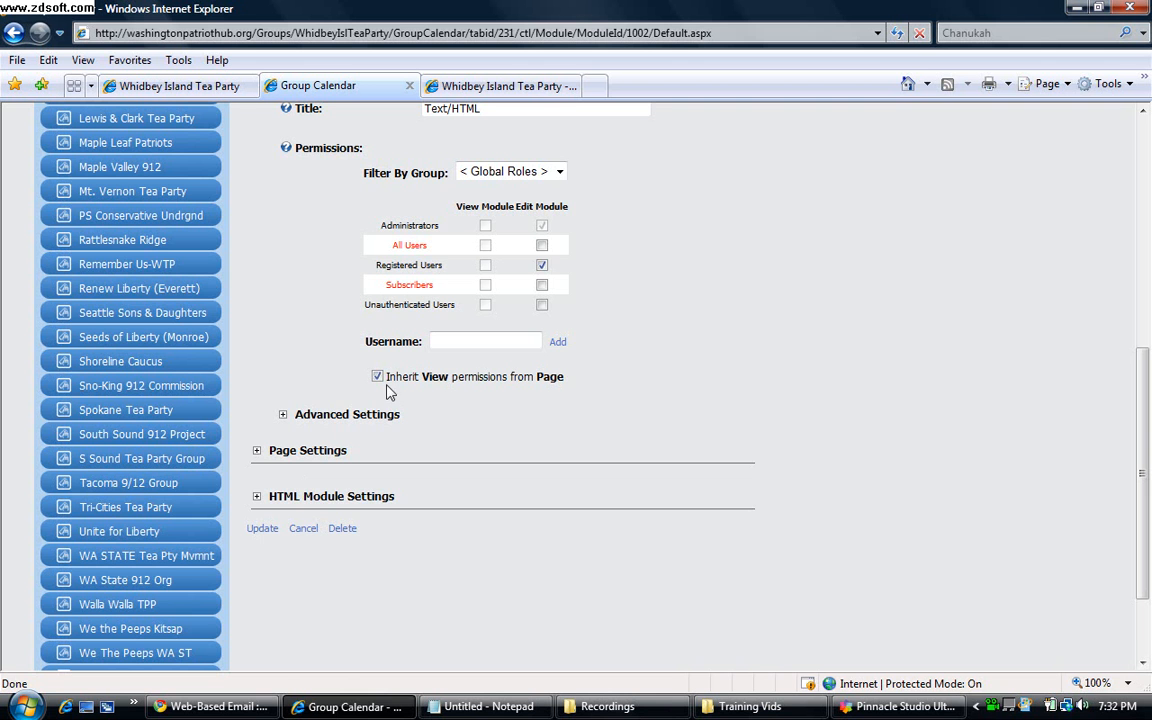
pyautogui.click(258, 451)
pyautogui.scroll(-5, 847, 548)
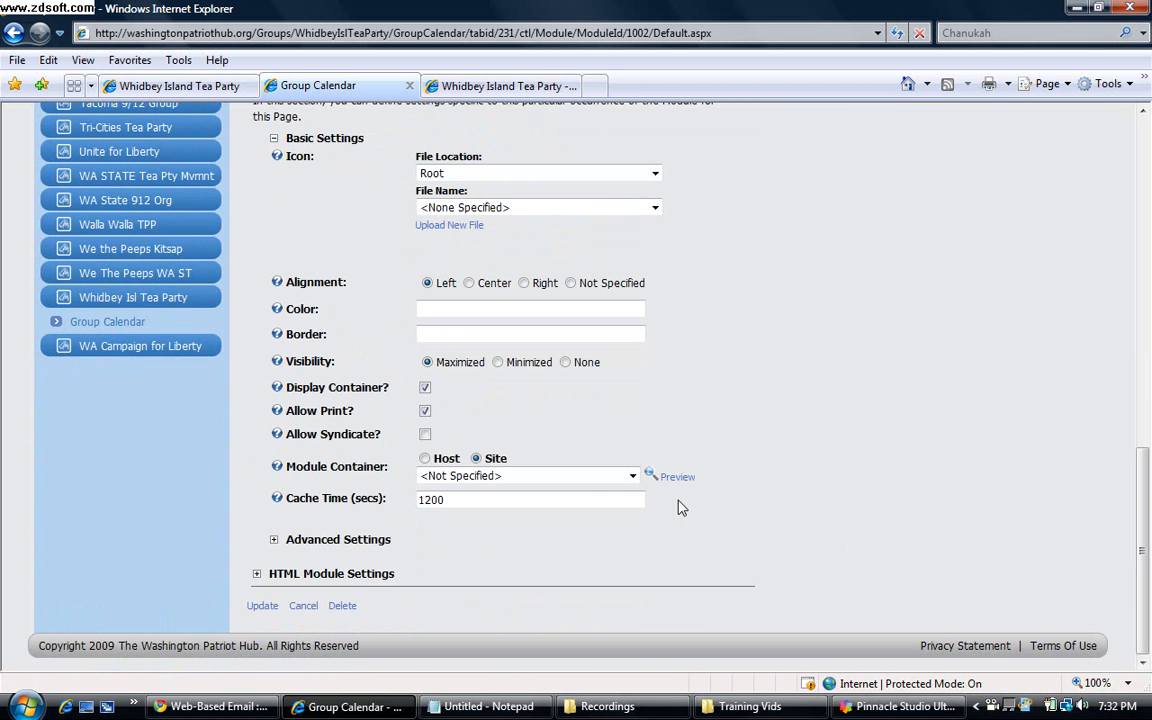
pyautogui.click(425, 411)
pyautogui.click(565, 362)
pyautogui.click(586, 476)
pyautogui.click(478, 605)
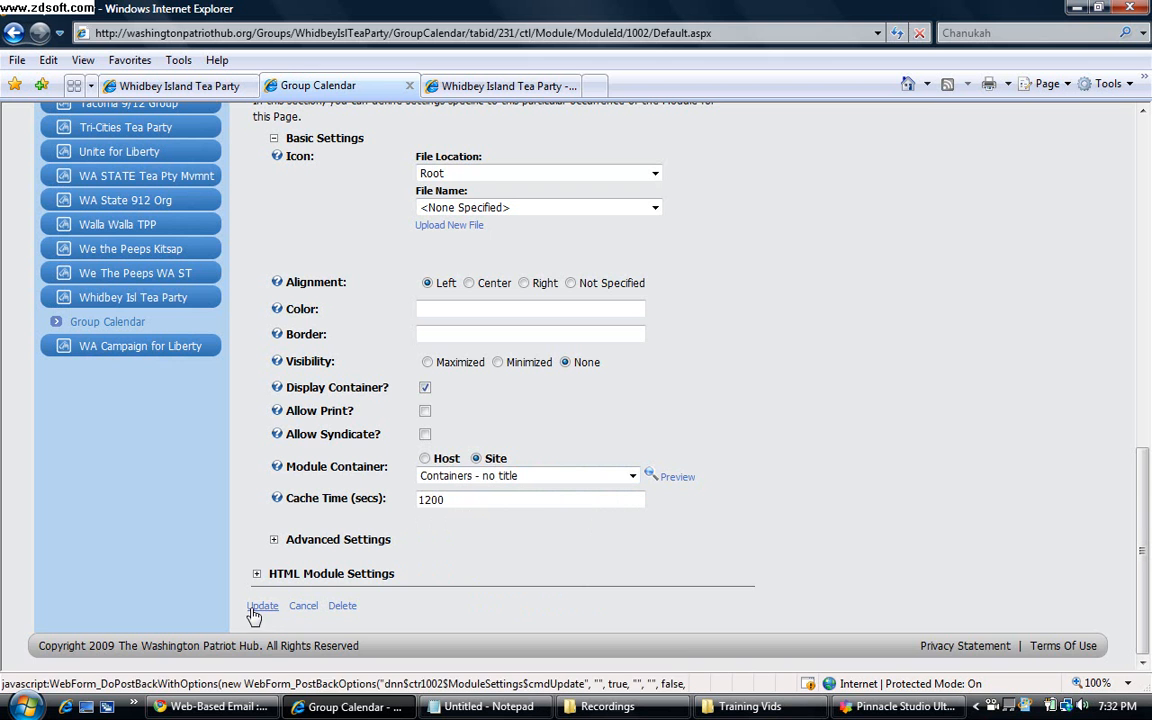
pyautogui.click(262, 606)
# Return to the Whidbey Island Tea Party page and review its header.
pyautogui.click(150, 84)
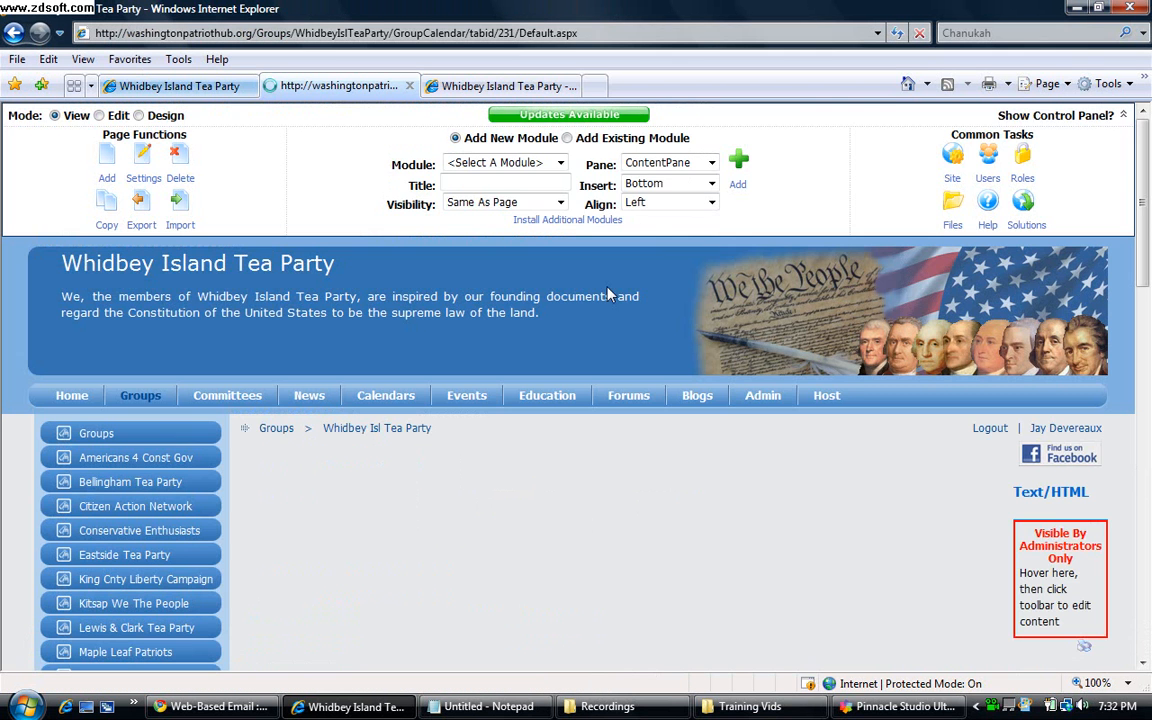
pyautogui.scroll(-2, 716, 593)
pyautogui.scroll(2, 710, 579)
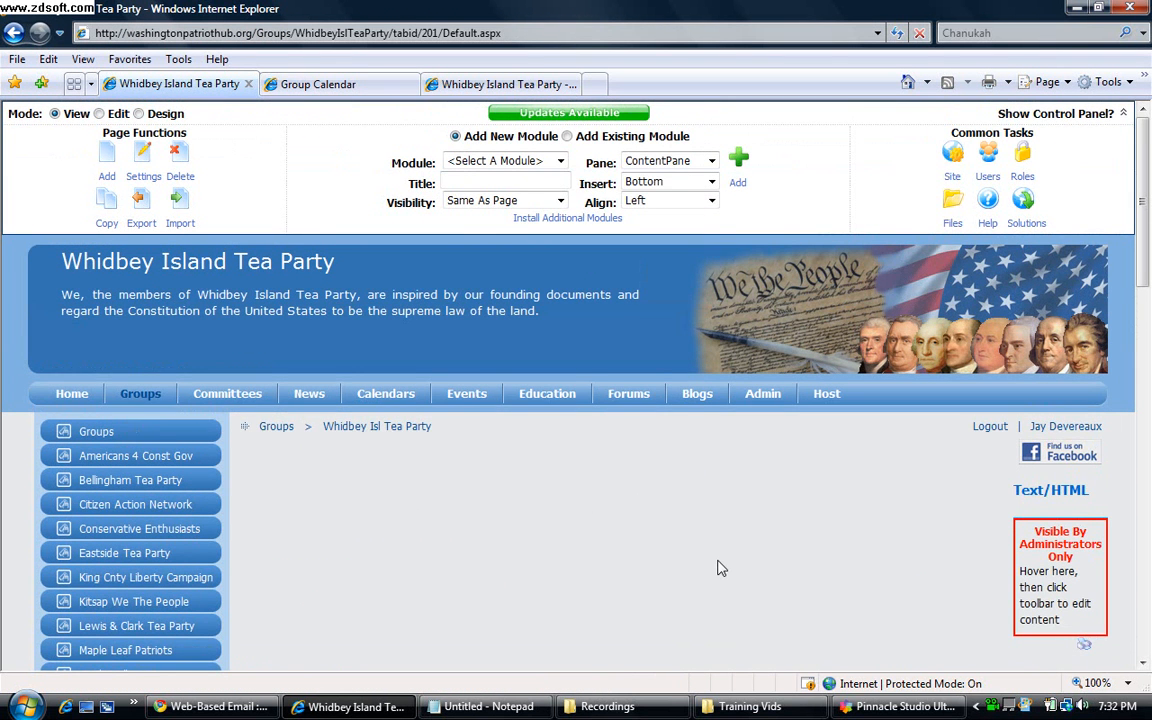